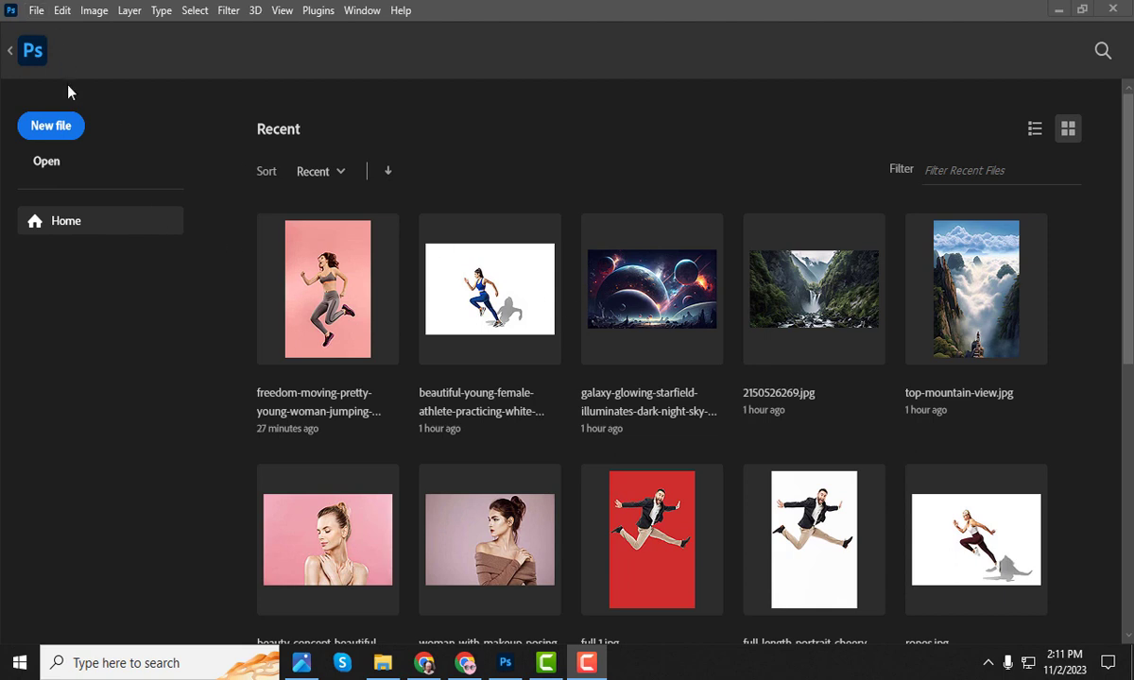
- Create a new 1280 x 720 px RGB document with a white background
left_click(36, 10)
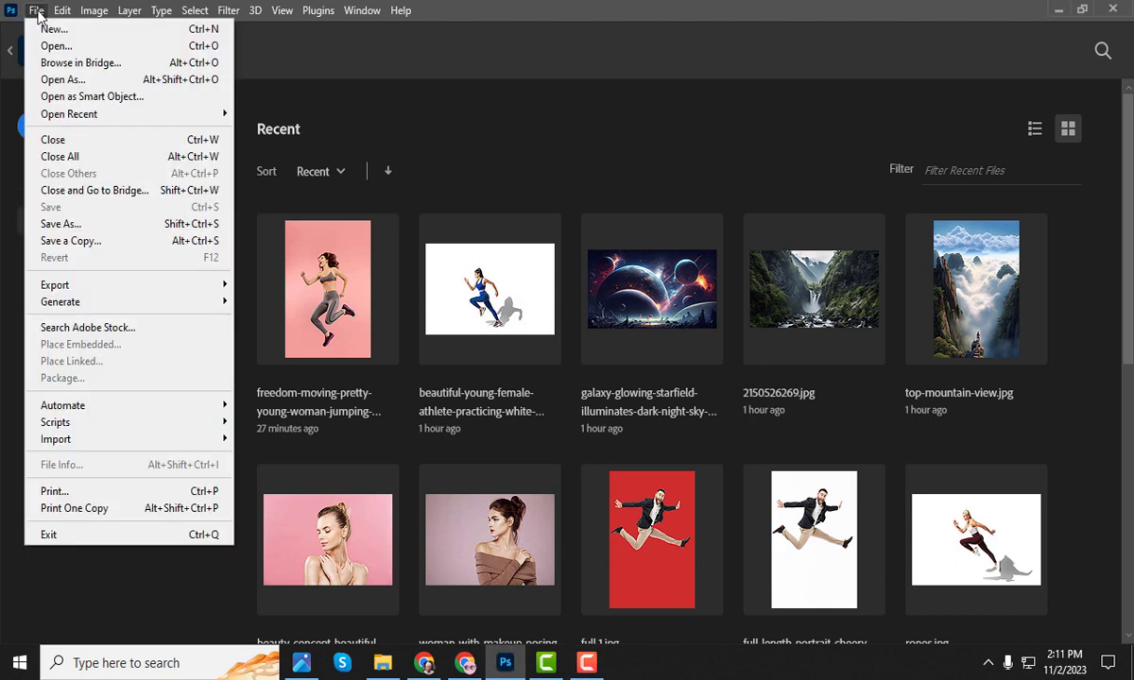
left_click(119, 36)
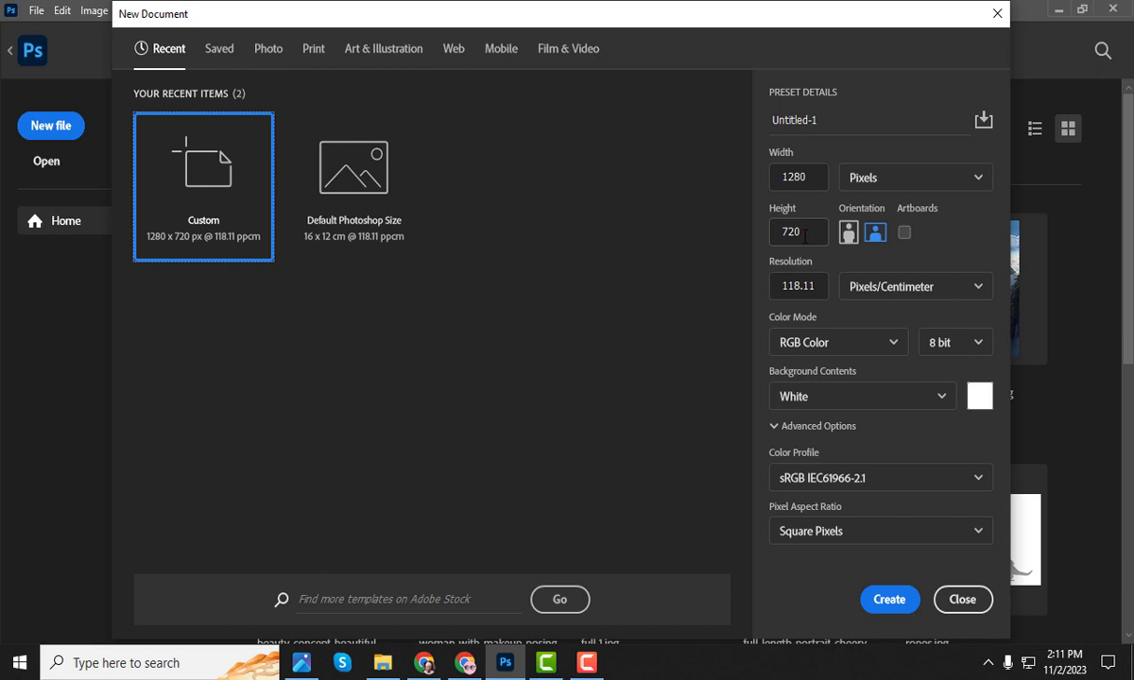
left_click(853, 342)
left_click(841, 436)
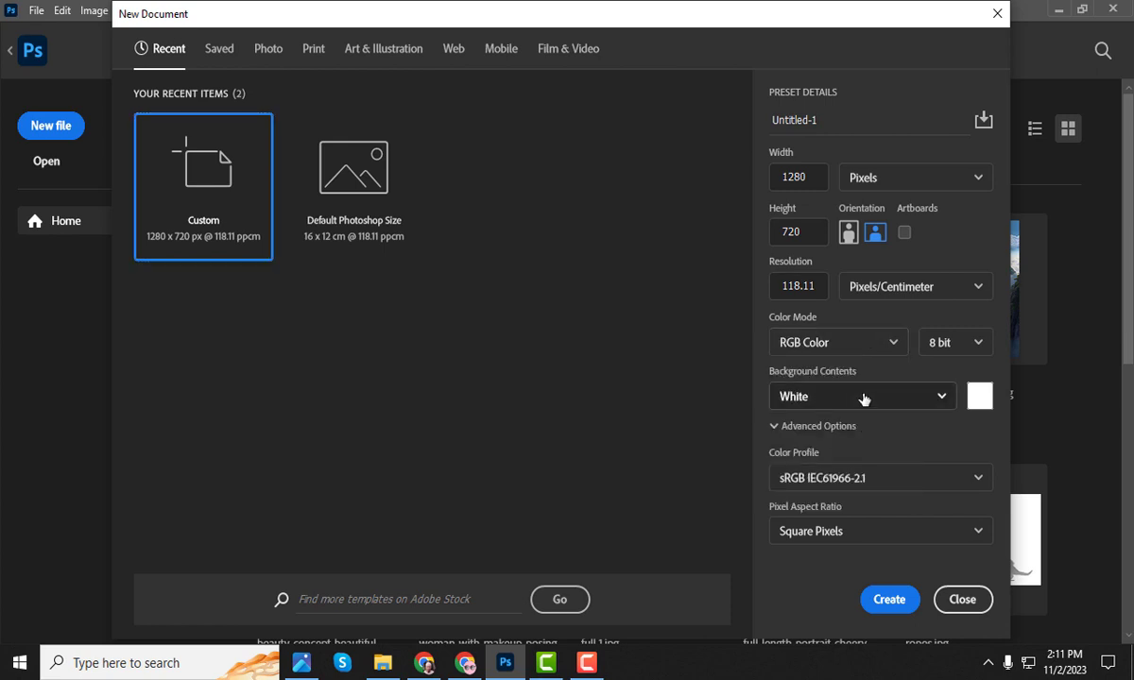
left_click(863, 398)
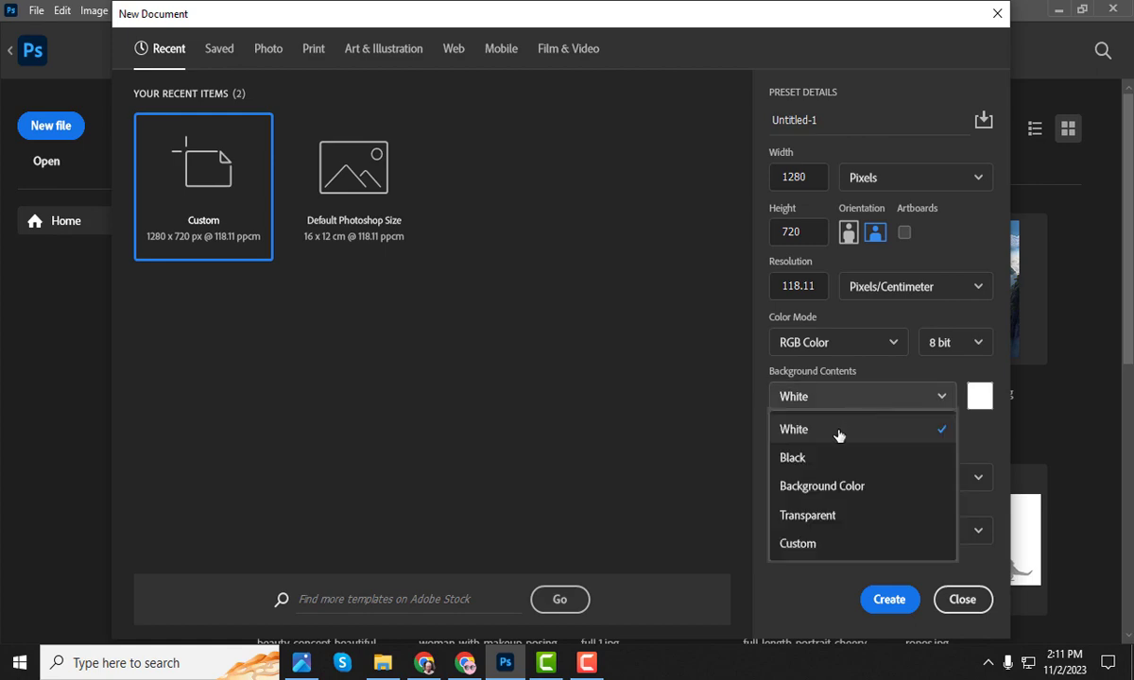
left_click(838, 435)
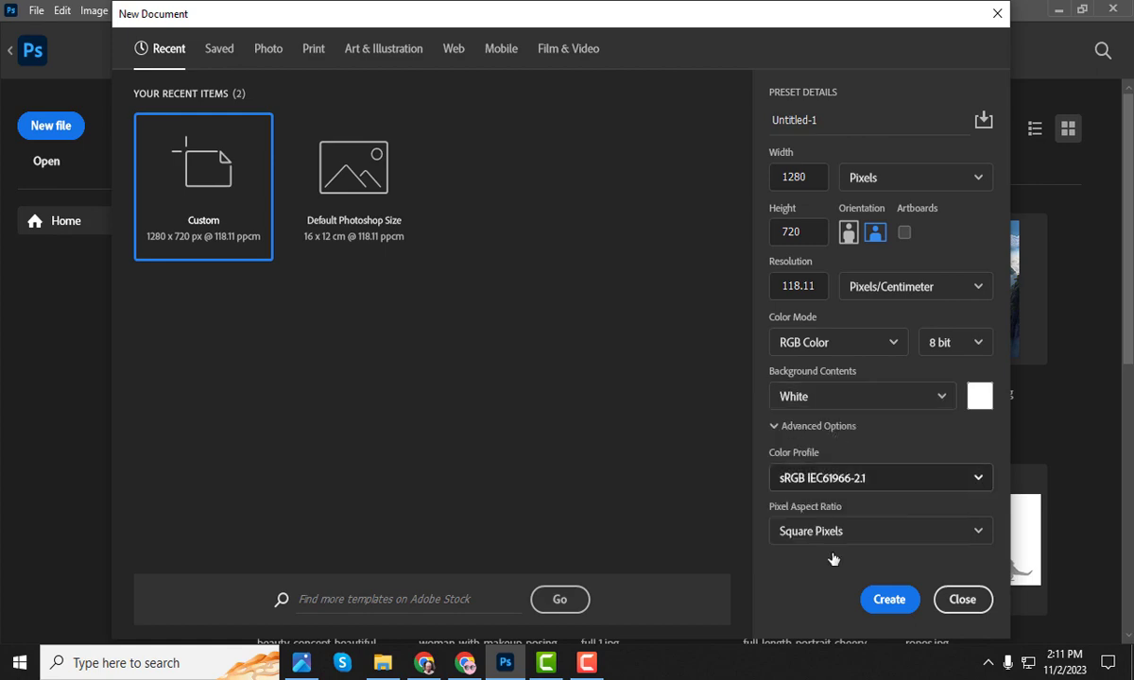
left_click(882, 603)
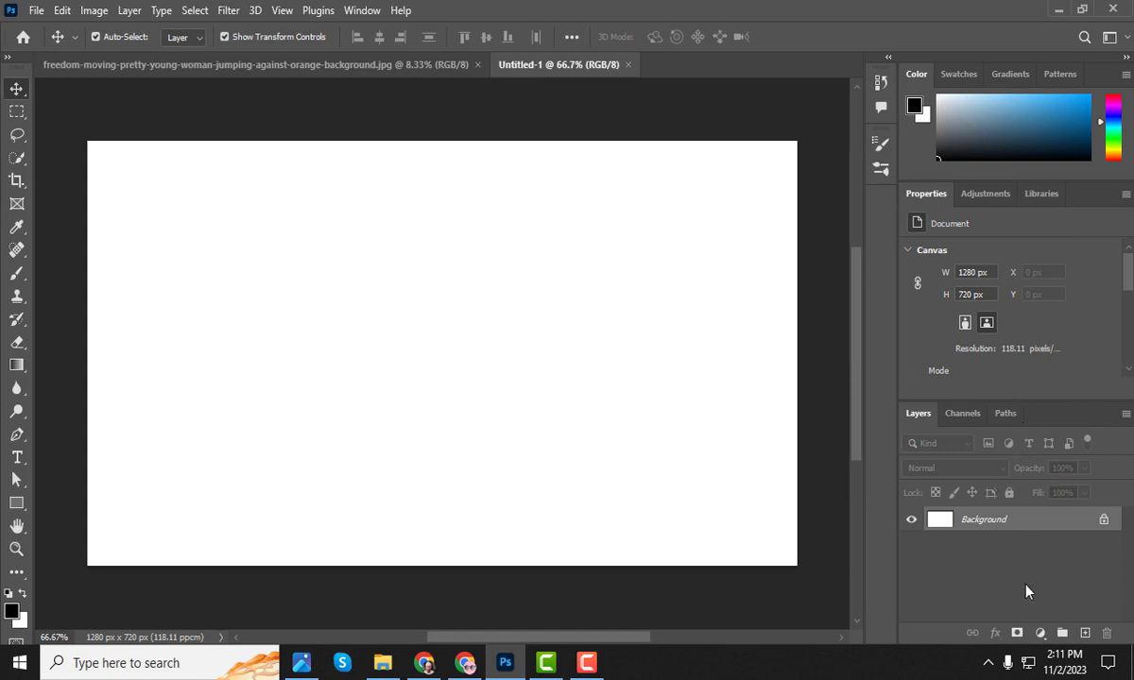
- Add a Solid Color fill layer above the background in light pink, f4d5d5
left_click(1040, 632)
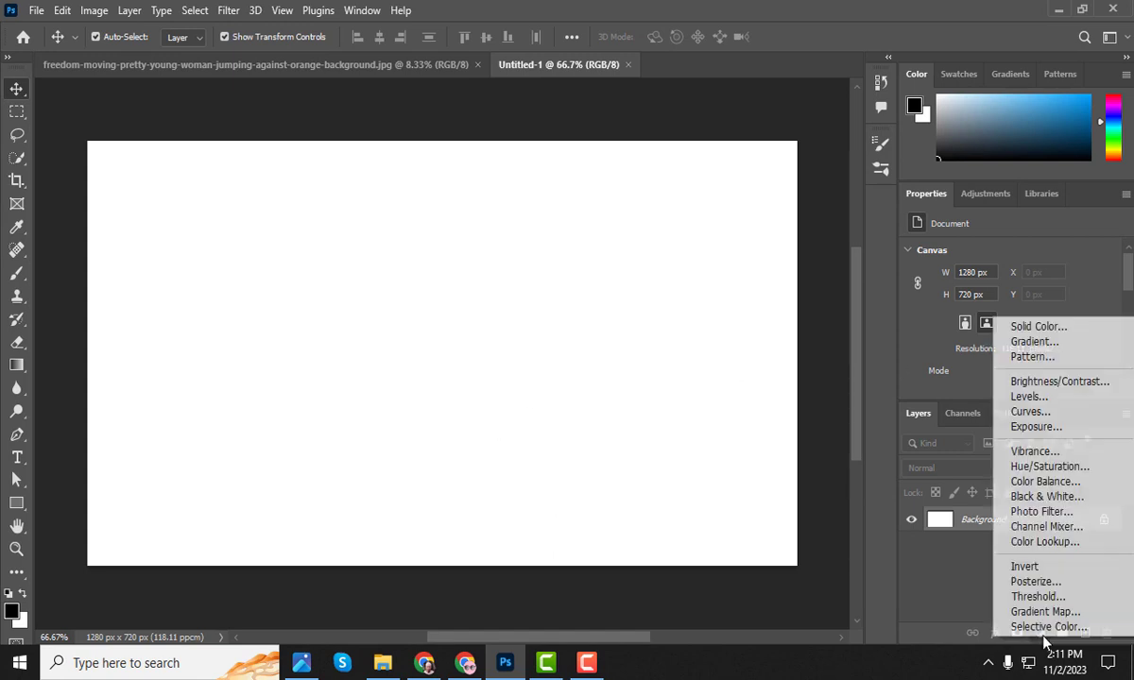
left_click(1039, 327)
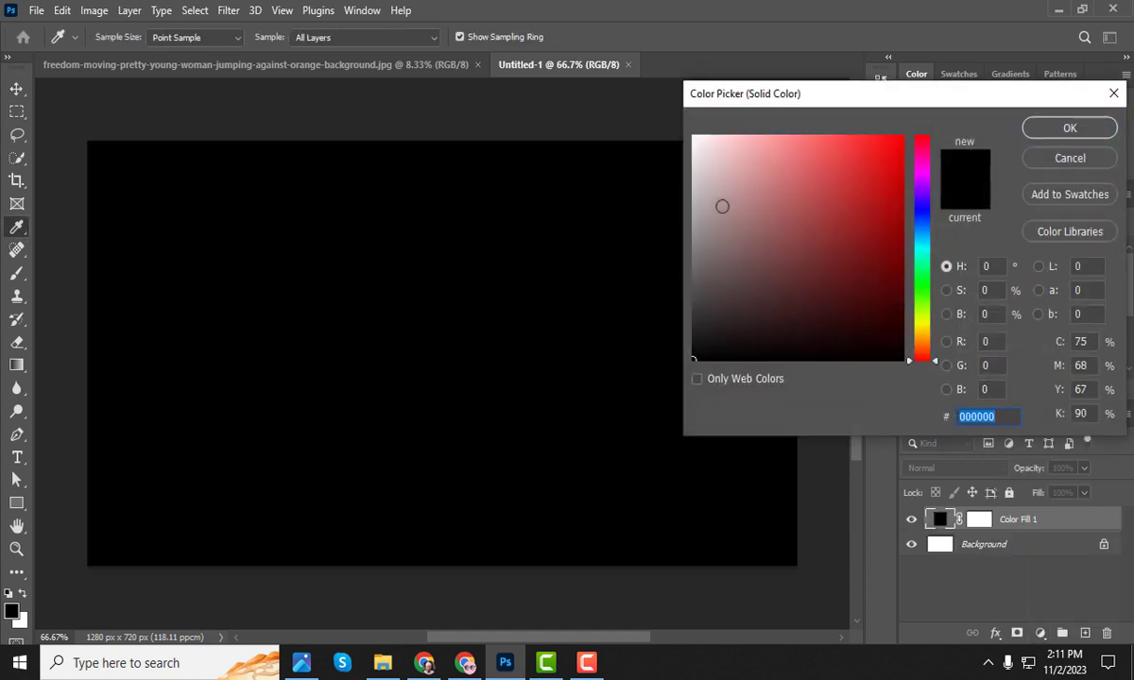
left_click(718, 142)
left_click_drag(718, 141, 718, 144)
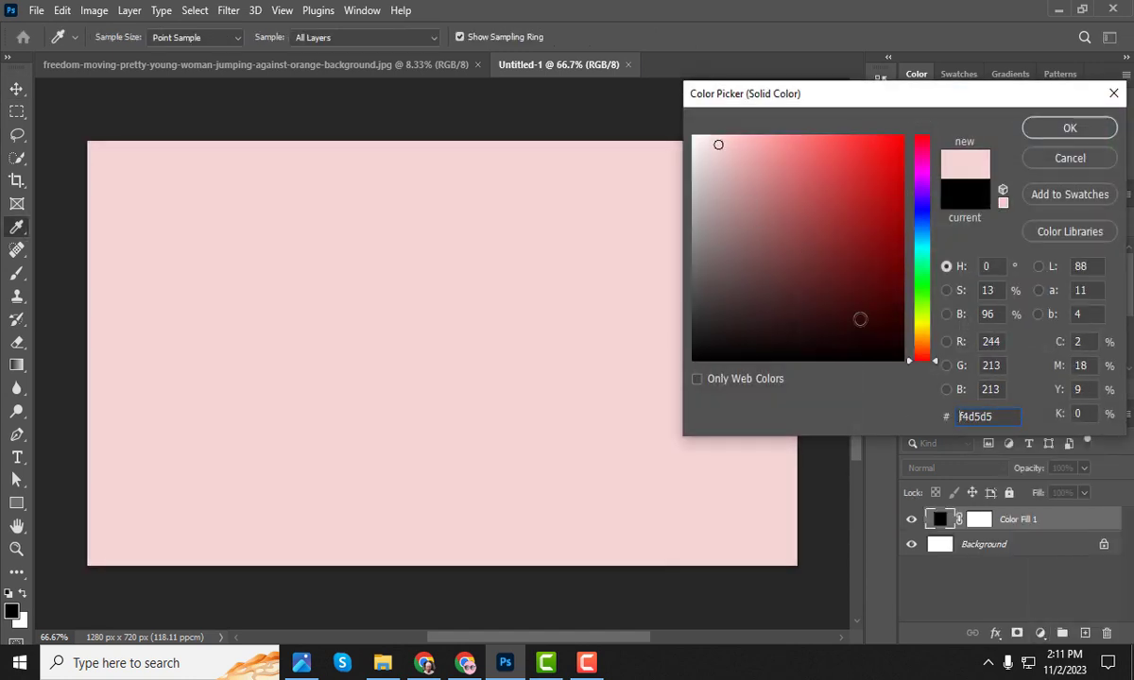
left_click_drag(1009, 415, 924, 413)
left_click(1009, 119)
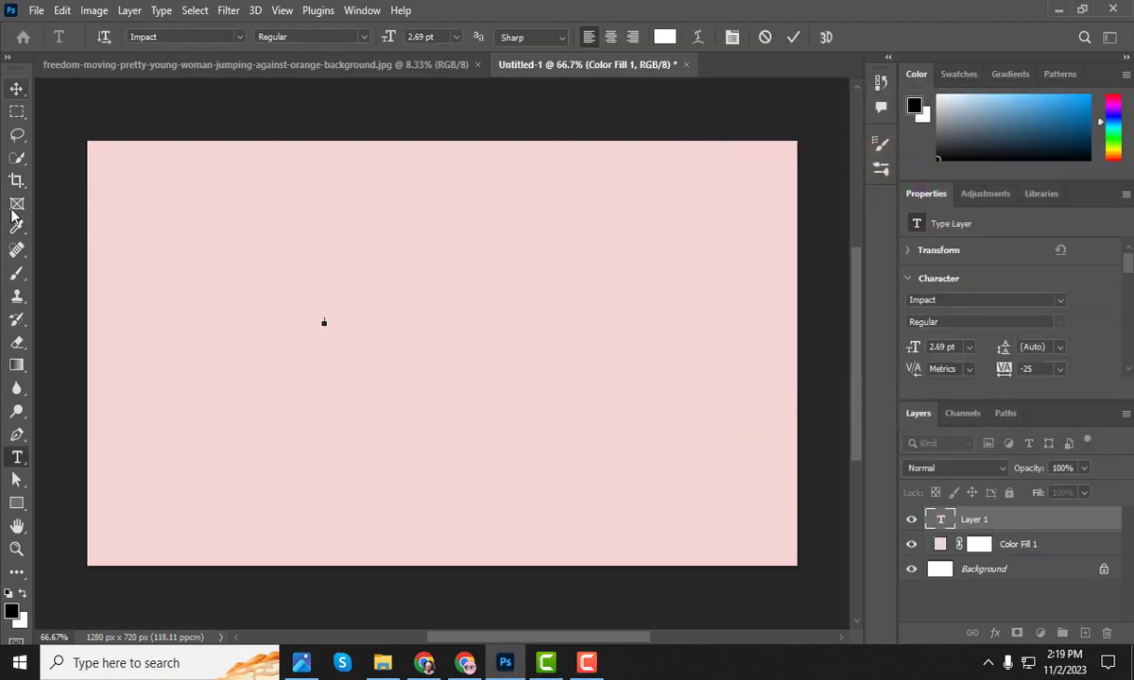
- Set the Horizontal Type tool's text color to red, e52727
left_click(18, 91)
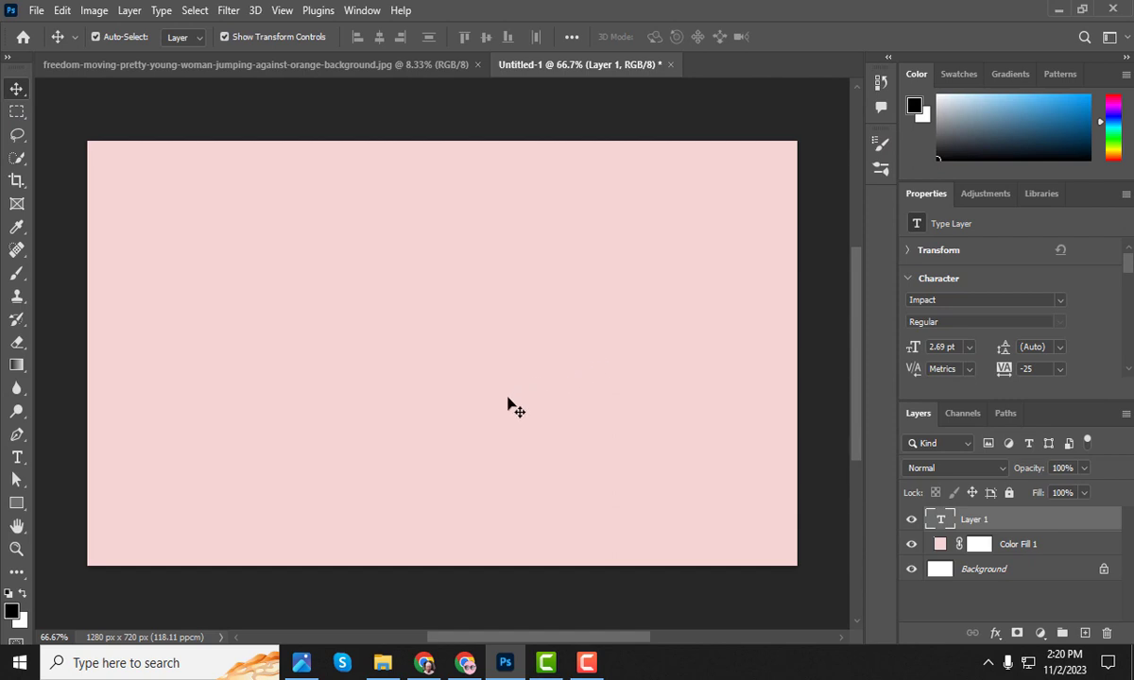
left_click(17, 457)
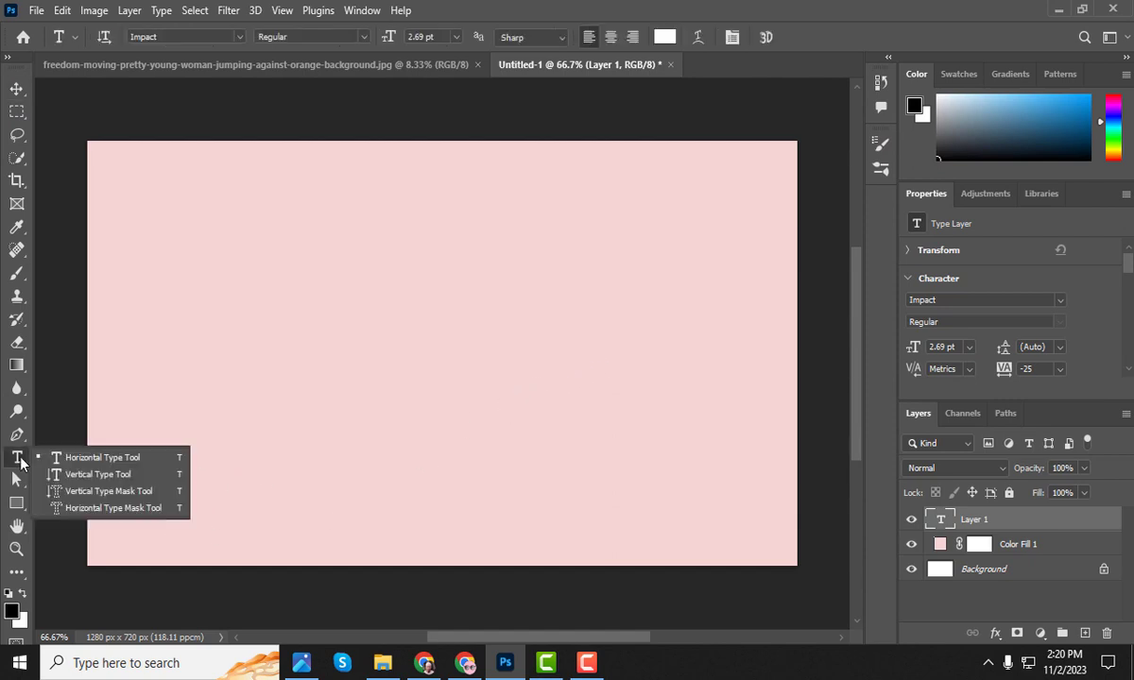
left_click(92, 459)
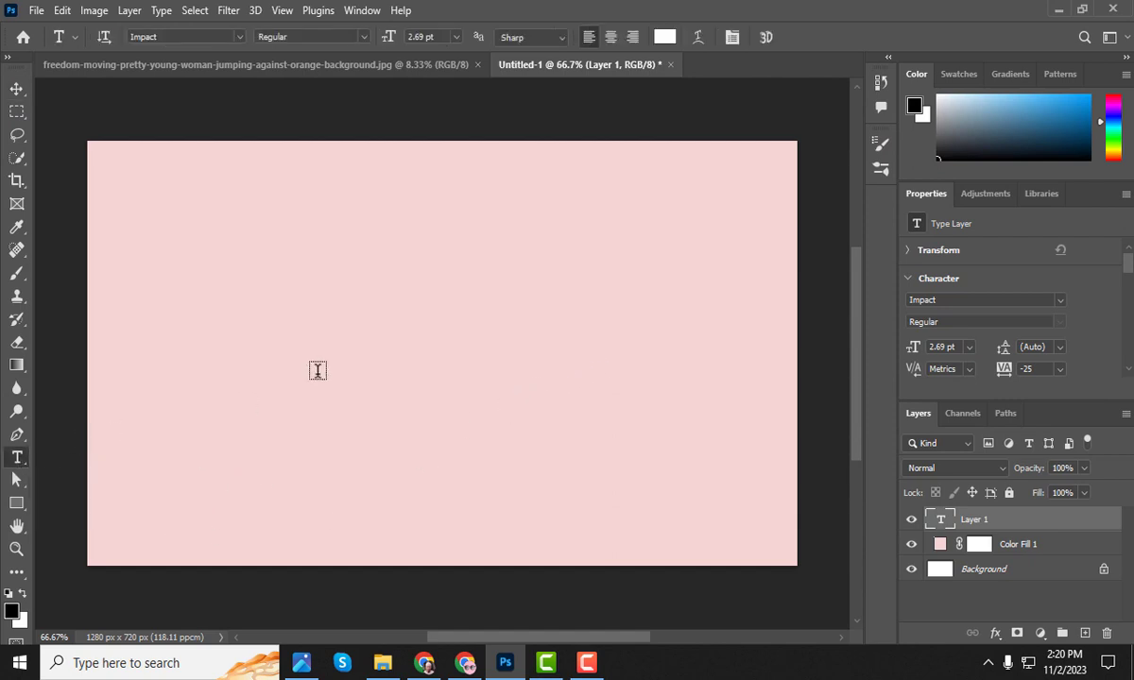
left_click(665, 37)
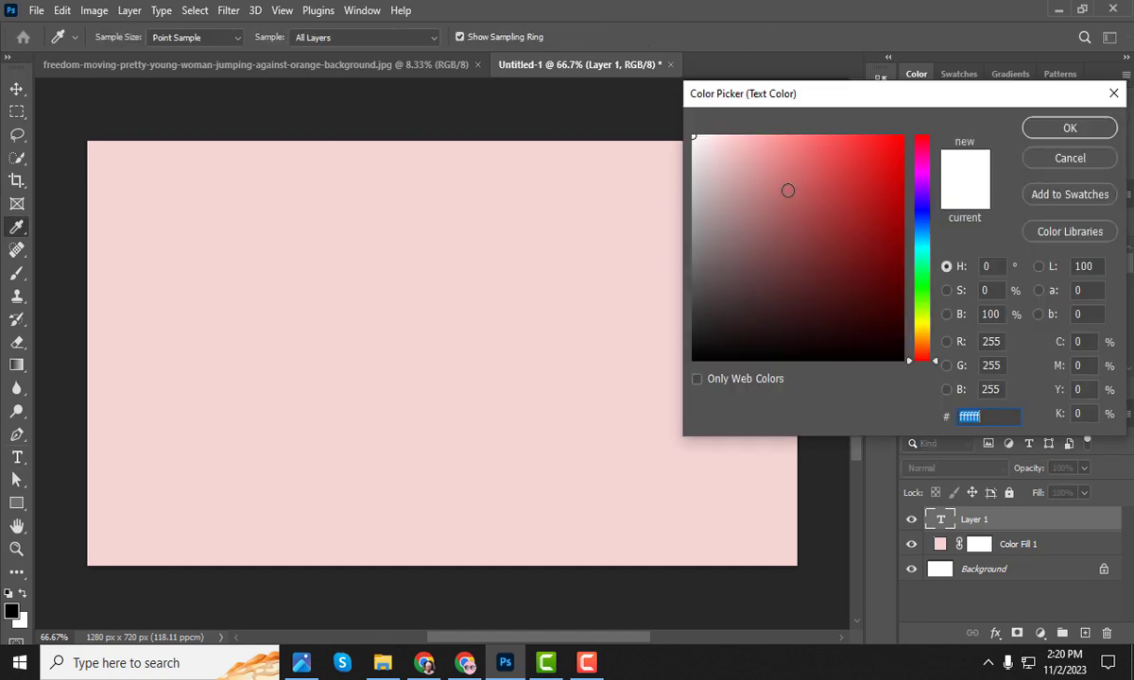
left_click_drag(855, 168, 868, 159)
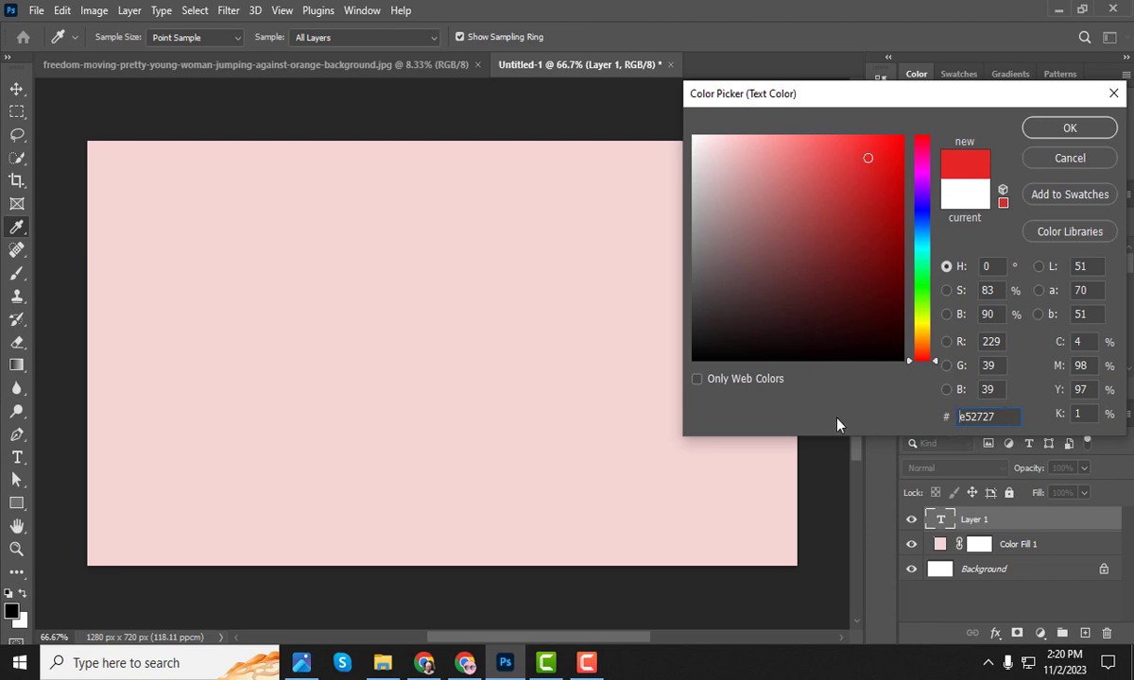
left_click(1058, 132)
- Add the text RUN in Impact left of the canvas centre, replacing the placeholder text
left_click(316, 339)
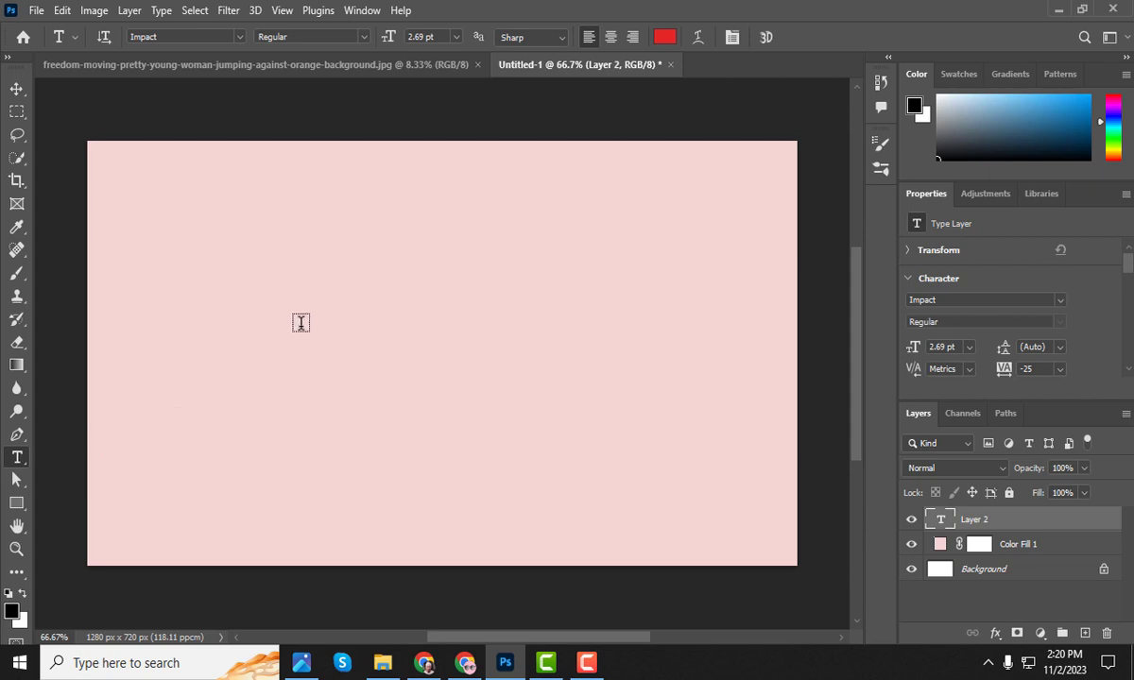
left_click(320, 313)
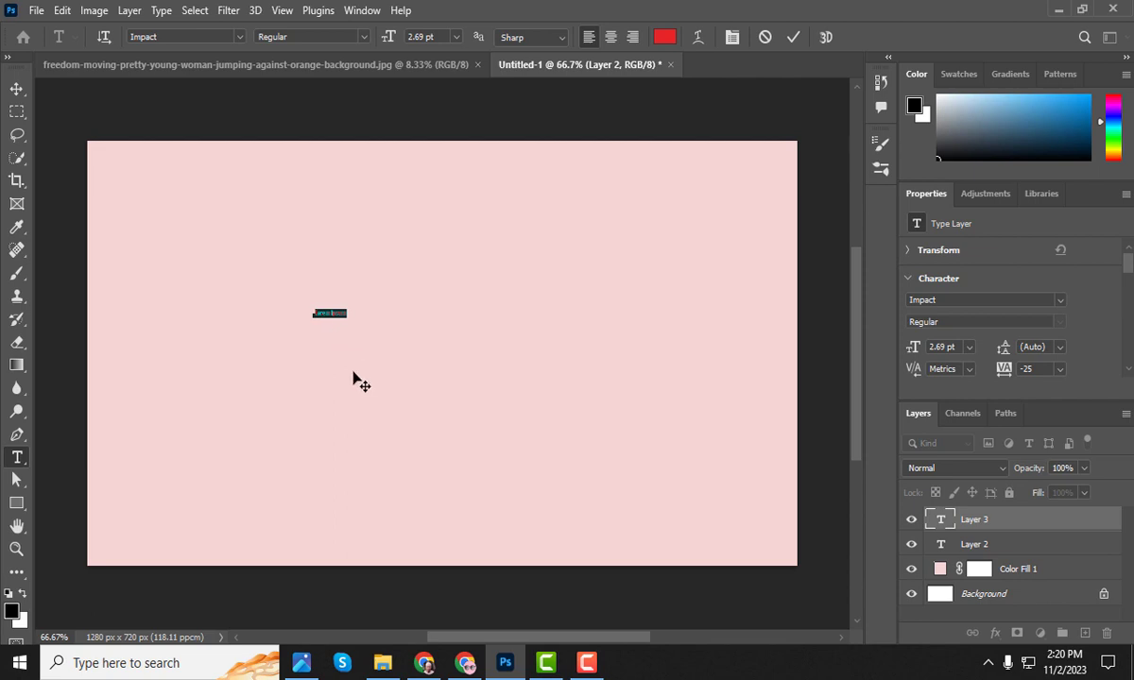
key("BackSpace")
left_click(21, 90)
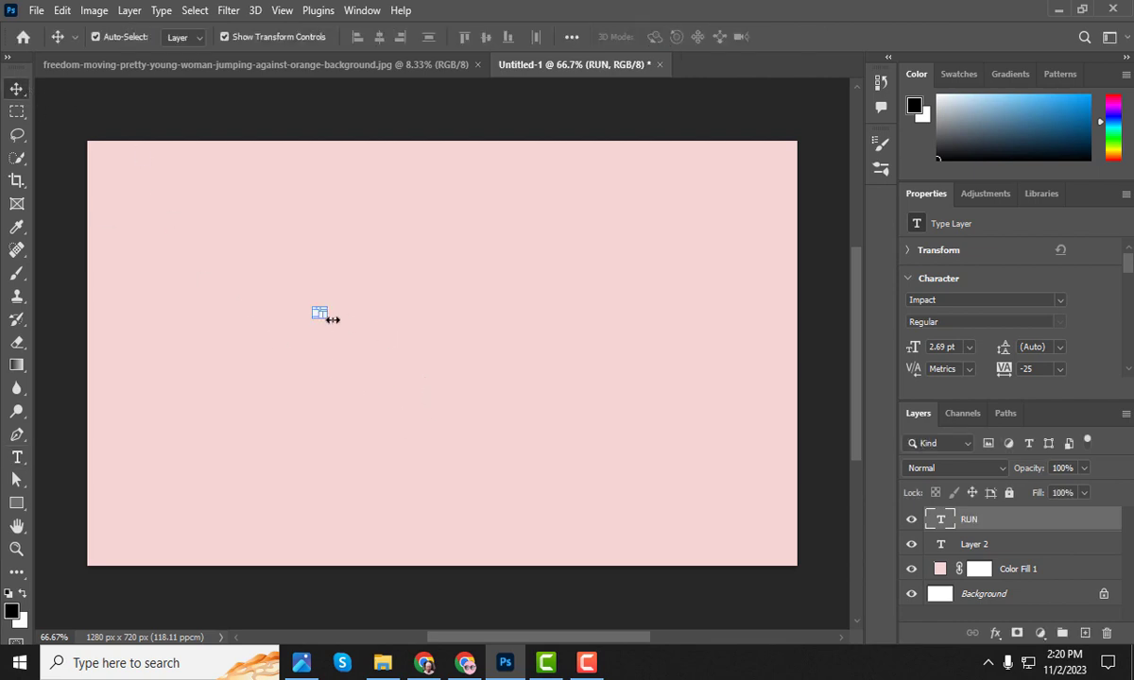
- Scale the RUN text up to about 148 pt and position it around the middle of the canvas
left_click_drag(327, 315, 671, 446)
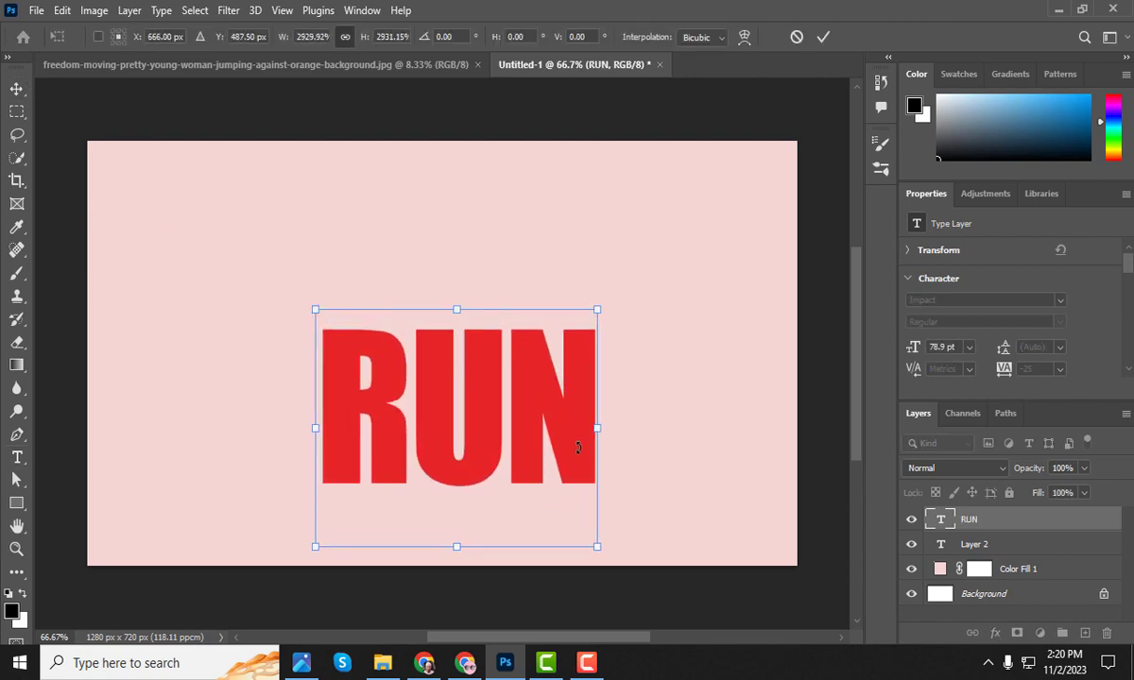
left_click_drag(514, 444, 521, 415)
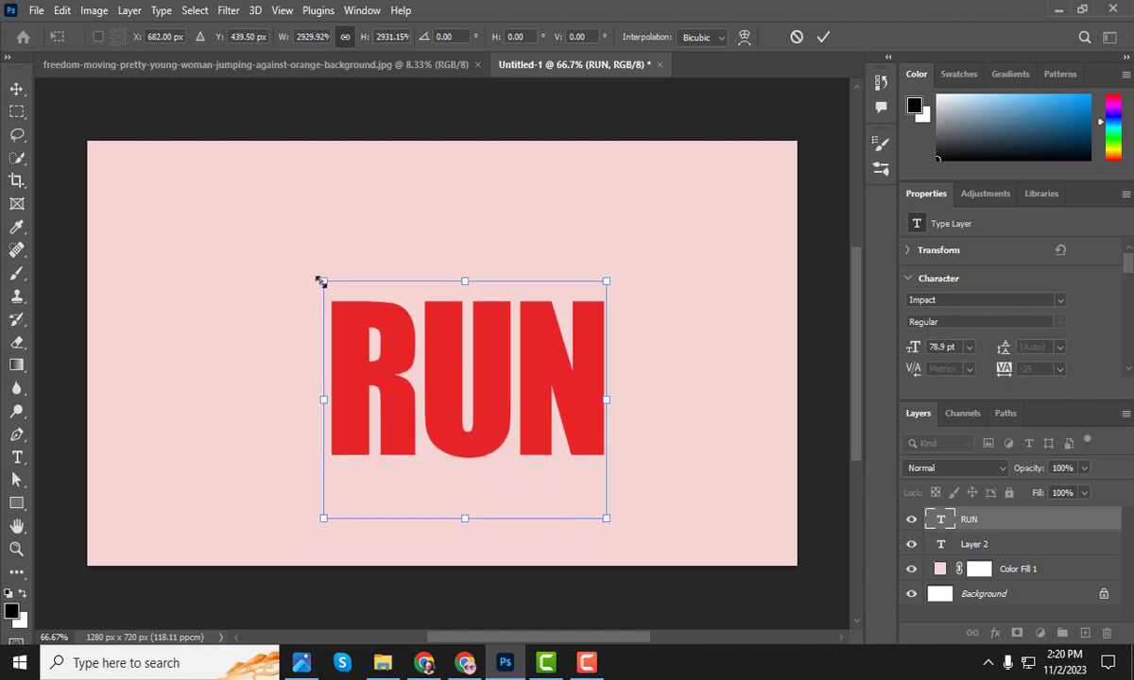
left_click_drag(318, 283, 234, 212)
left_click_drag(603, 518, 699, 597)
left_click_drag(244, 214, 170, 152)
left_click_drag(629, 447, 635, 479)
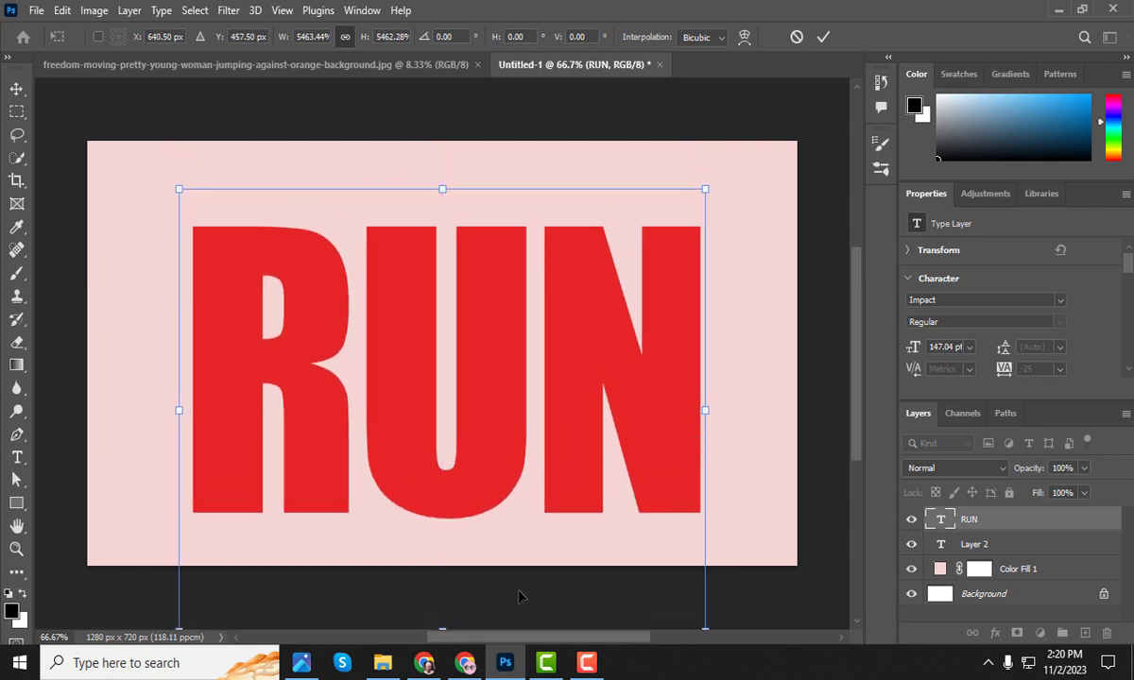
mouse_move(578, 666)
left_click_drag(175, 186, 172, 185)
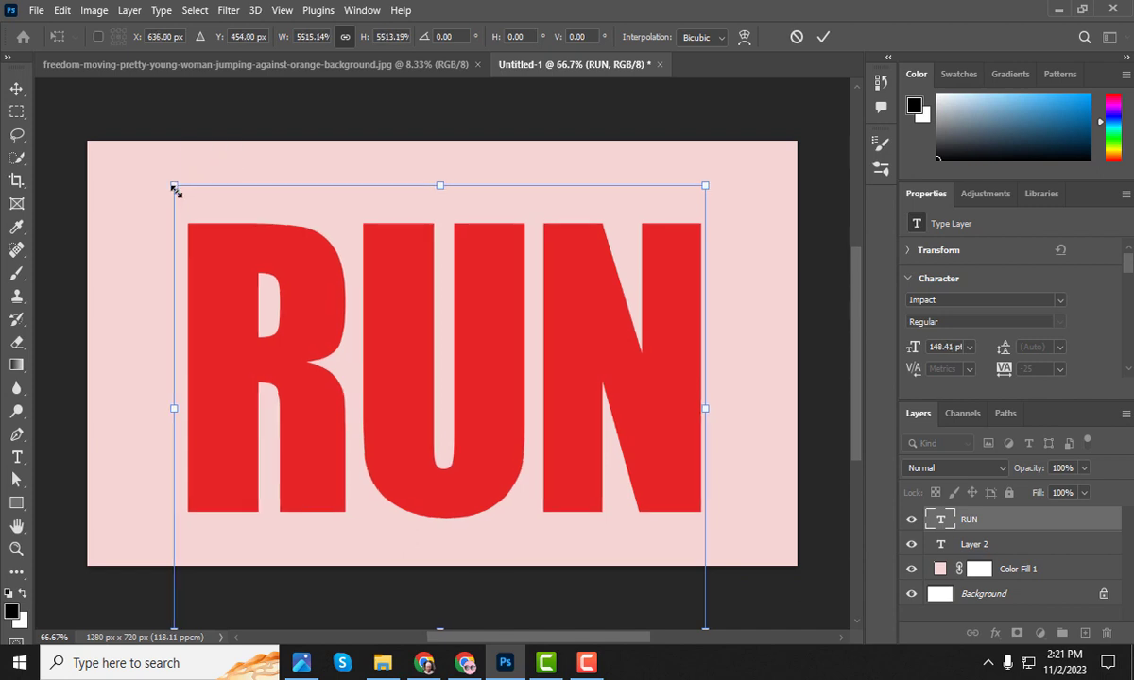
- Unlock the background layer of the jumping woman photo and copy its automatically selected subject onto a new layer
left_click(377, 66)
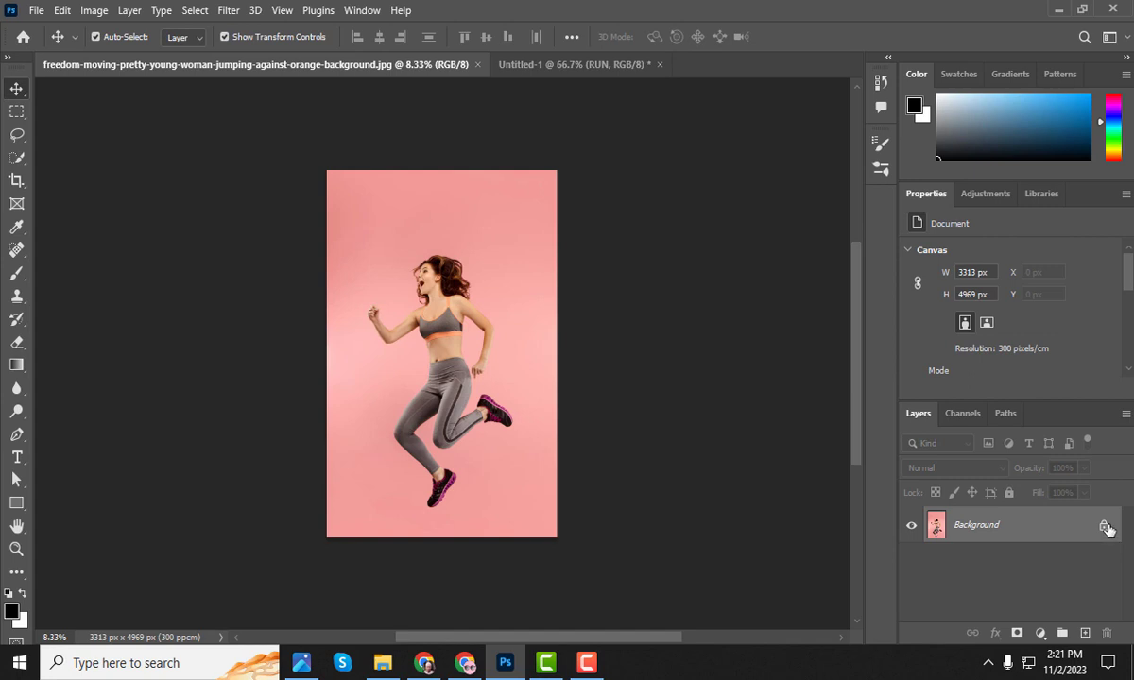
left_click(1103, 529)
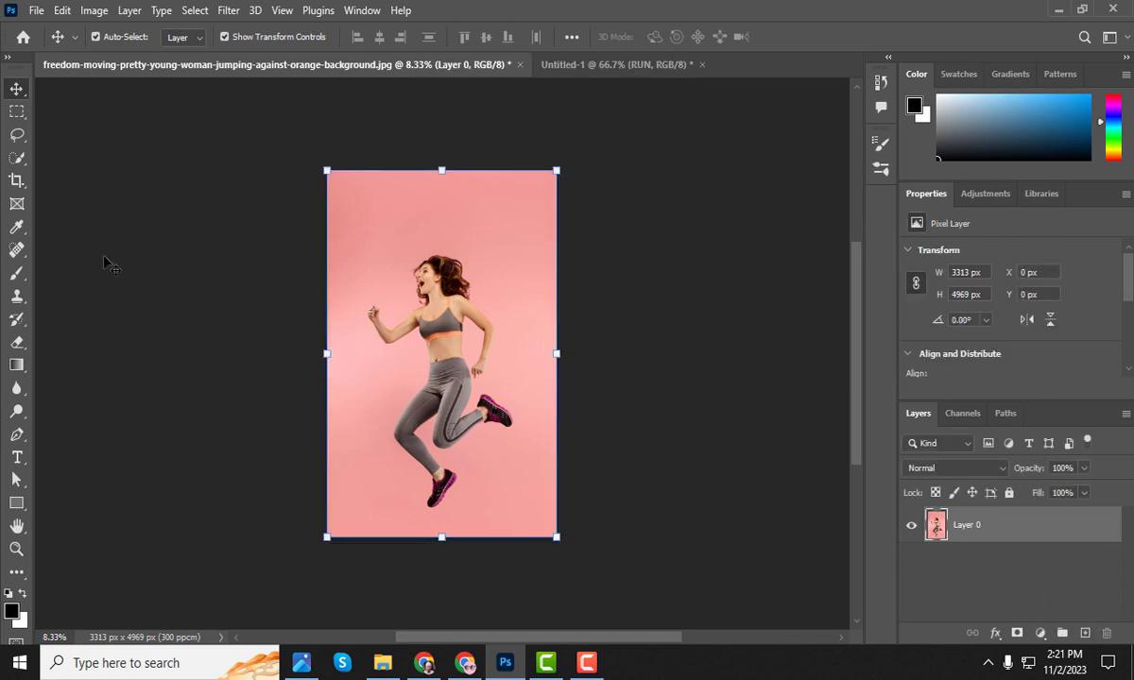
left_click(194, 12)
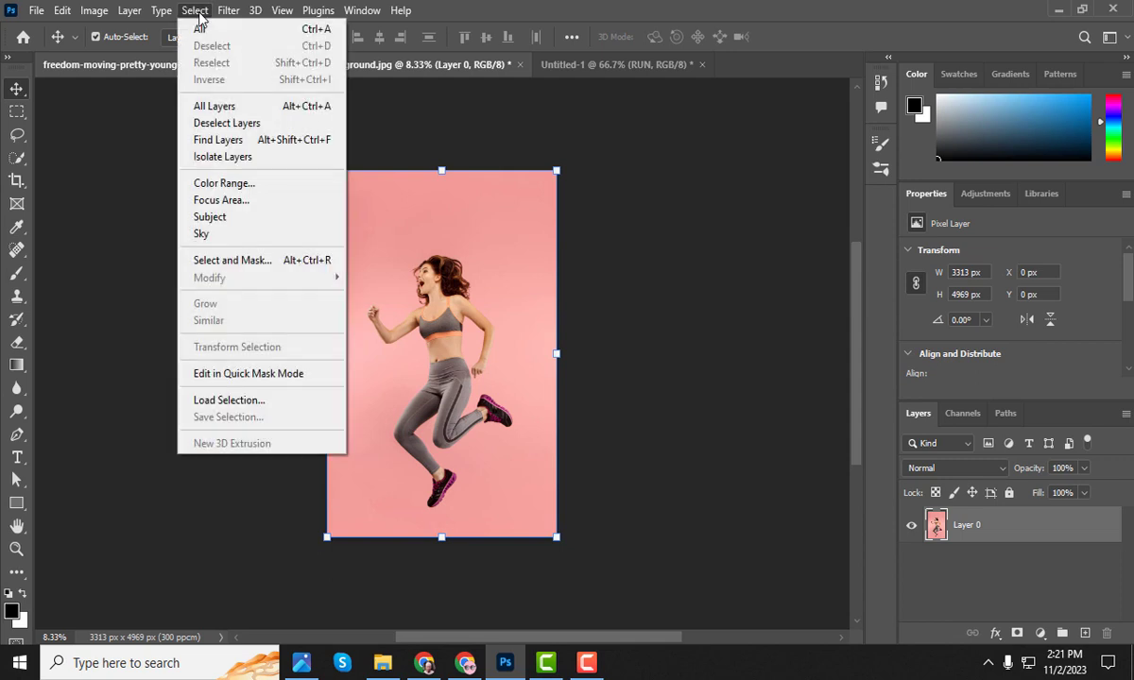
left_click(261, 223)
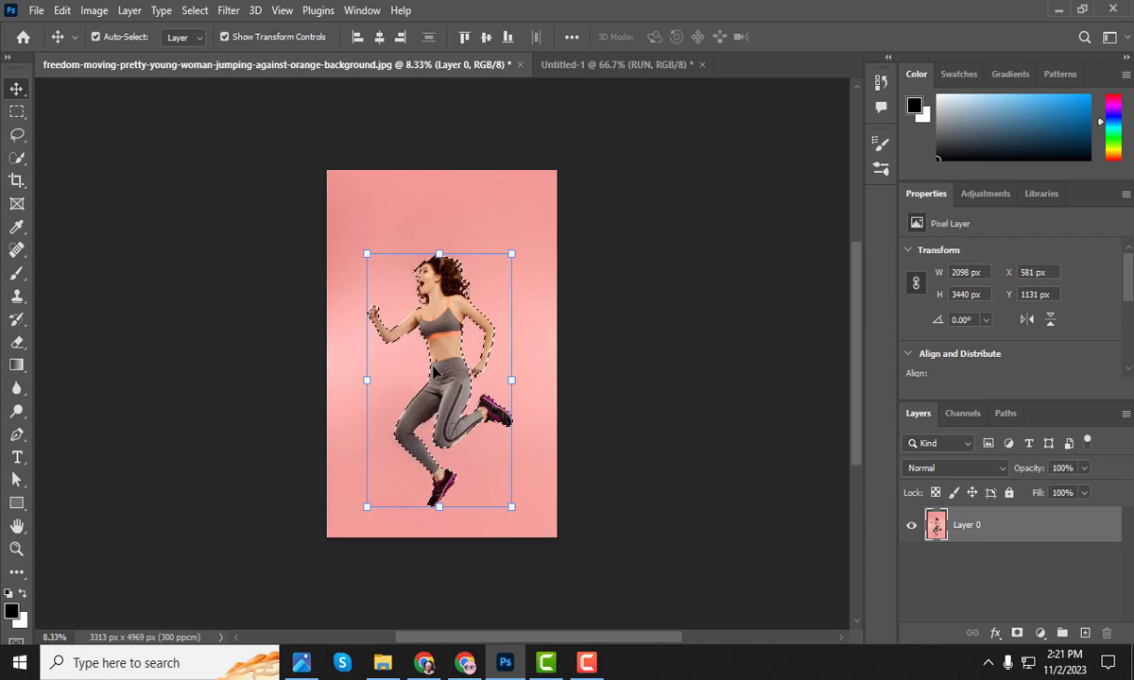
key("ctrl+j")
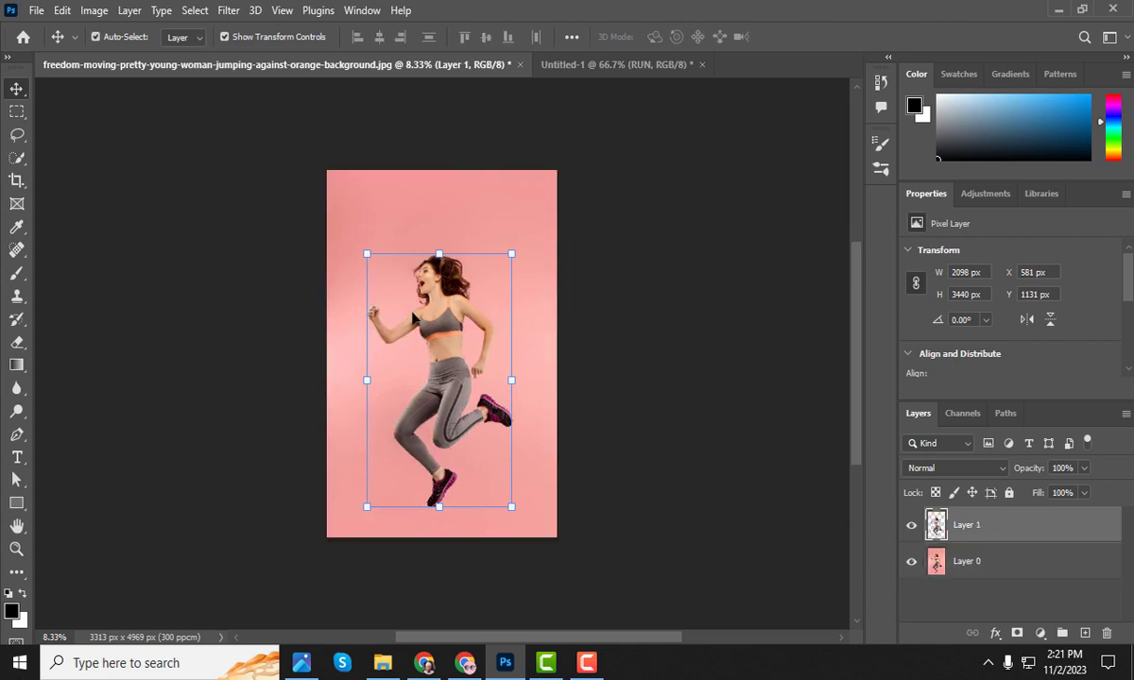
- Move the cut-out woman layer into the Untitled-1 document, above the RUN text
left_click(17, 89)
left_click(57, 89)
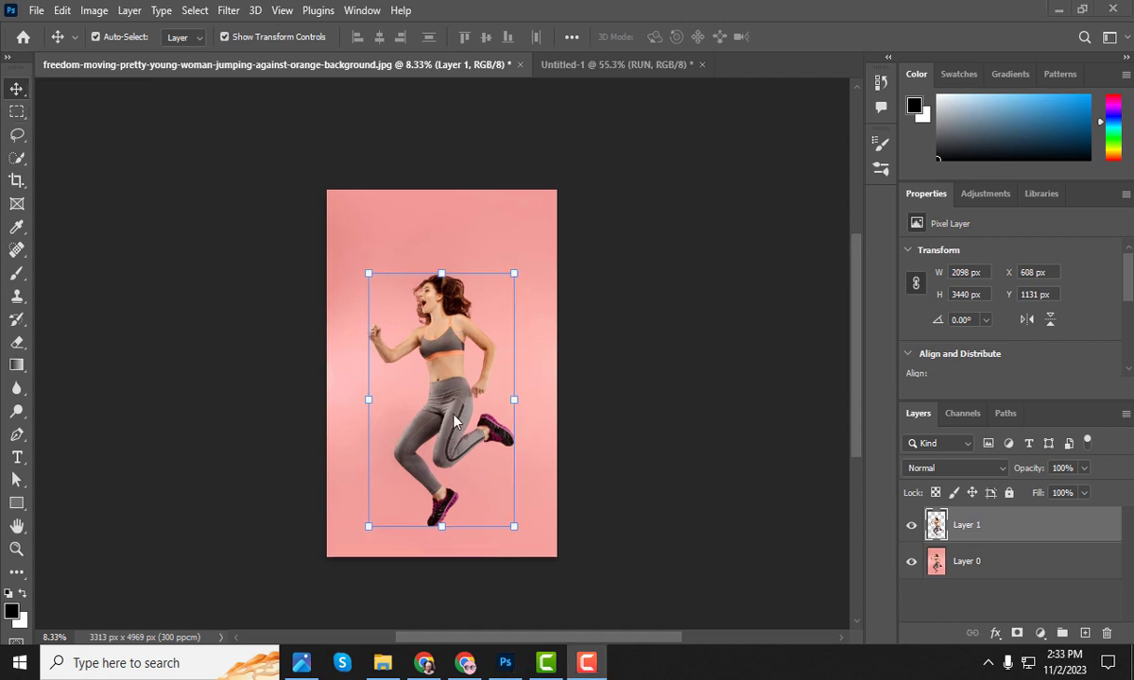
left_click_drag(412, 332, 486, 365)
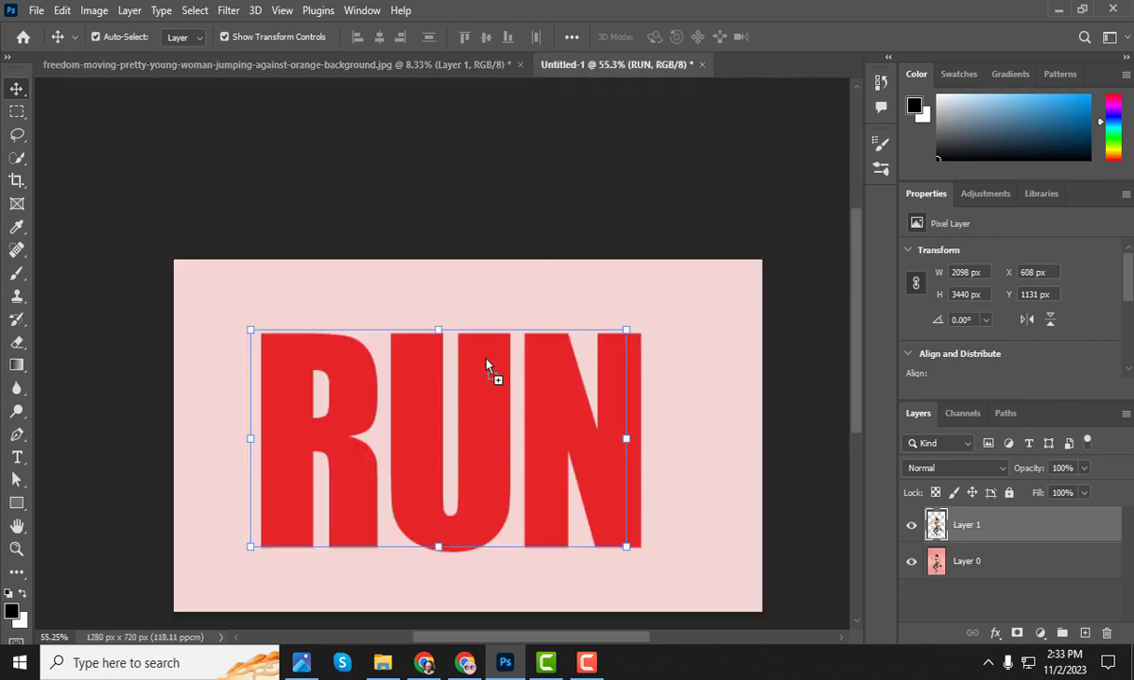
mouse_move(469, 444)
left_mouse_down()
mouse_move(465, 460)
mouse_move(468, 434)
left_mouse_up()
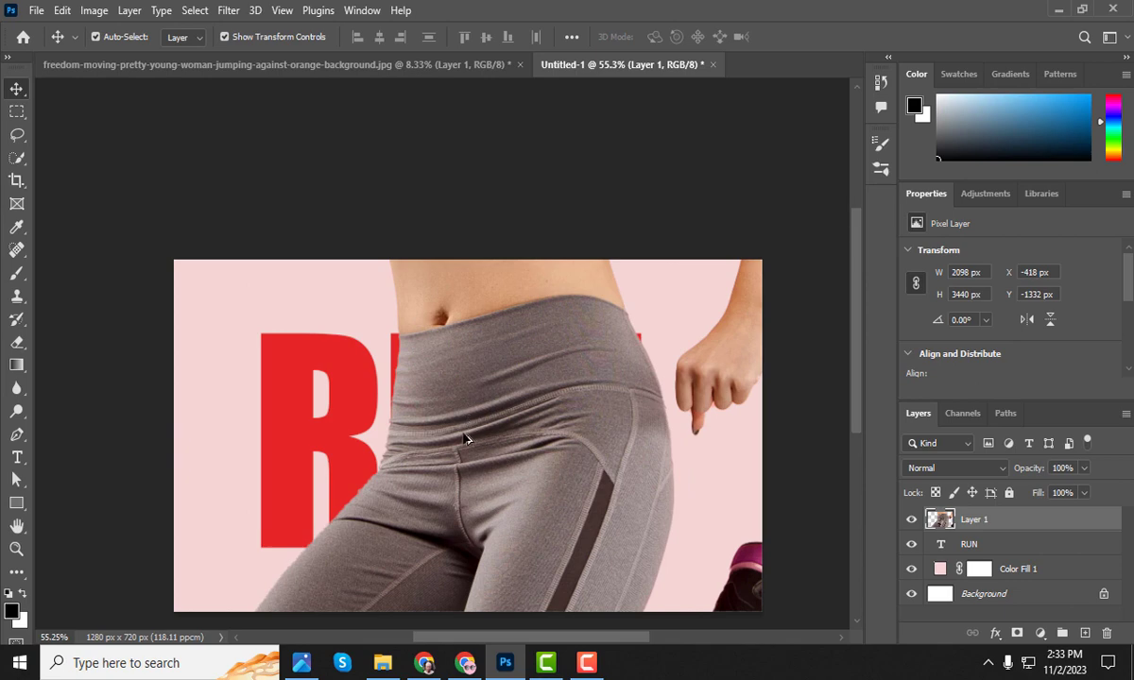
- Scale the woman layer down proportionally to 20.50% and place her over the middle of the RUN text, within the canvas height
scroll(463, 436, "down", 10)
left_click_drag(298, 169, 438, 408)
left_click_drag(515, 480, 448, 310)
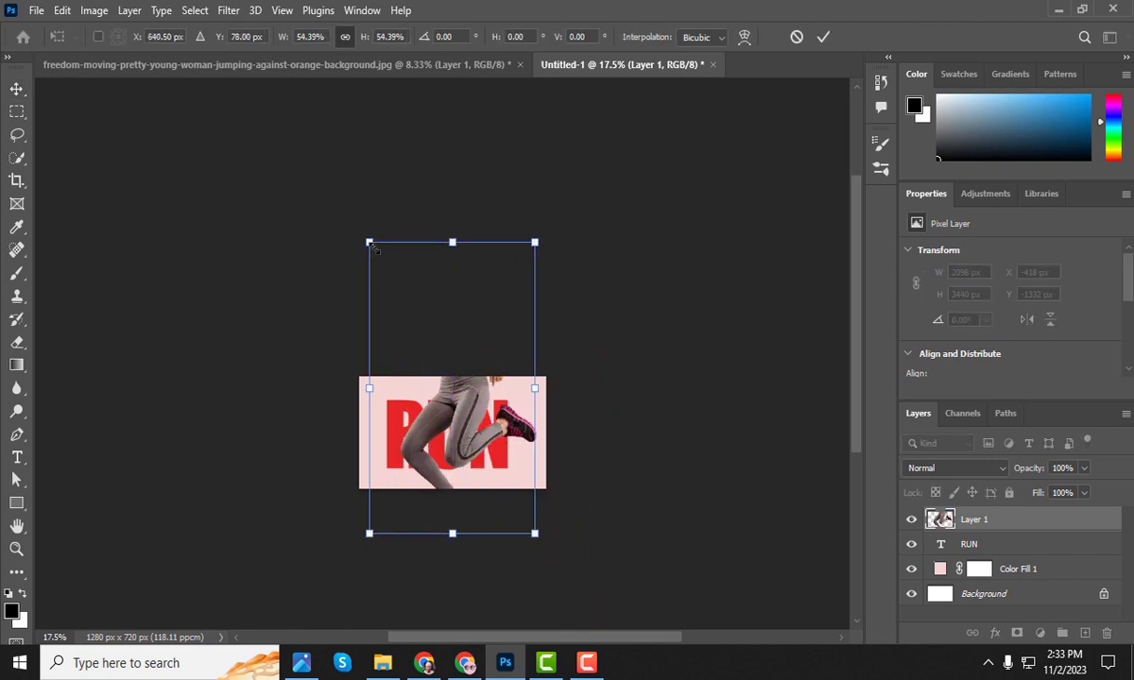
left_click_drag(369, 244, 460, 403)
scroll(425, 456, "up", 10)
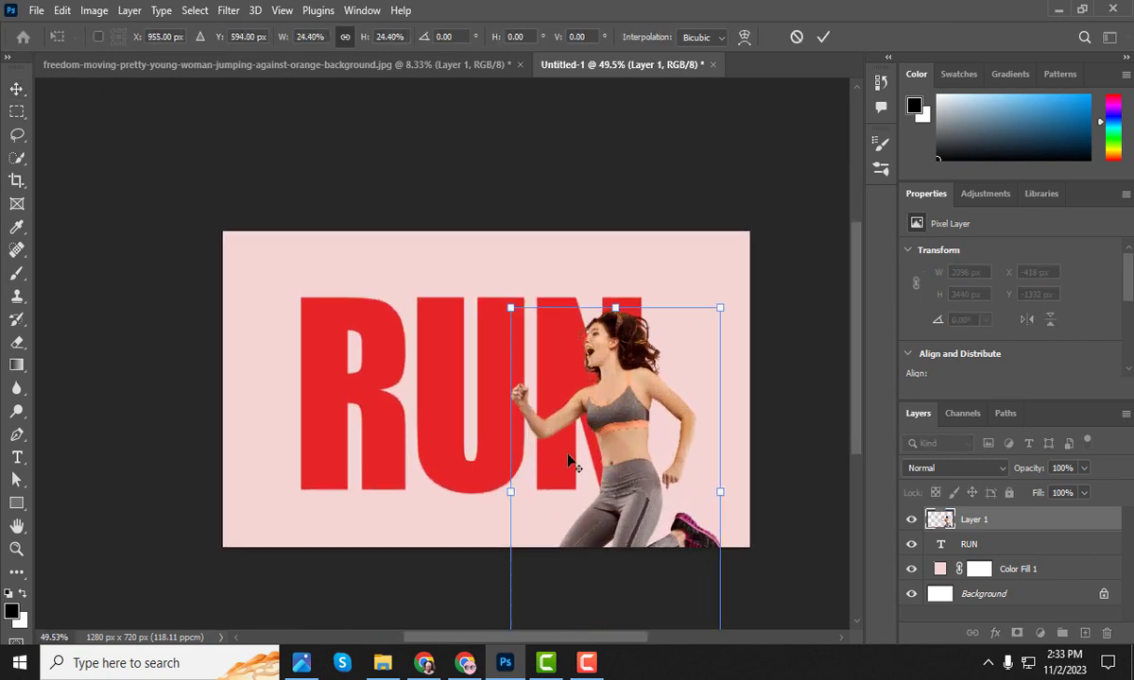
left_click_drag(605, 433, 488, 332)
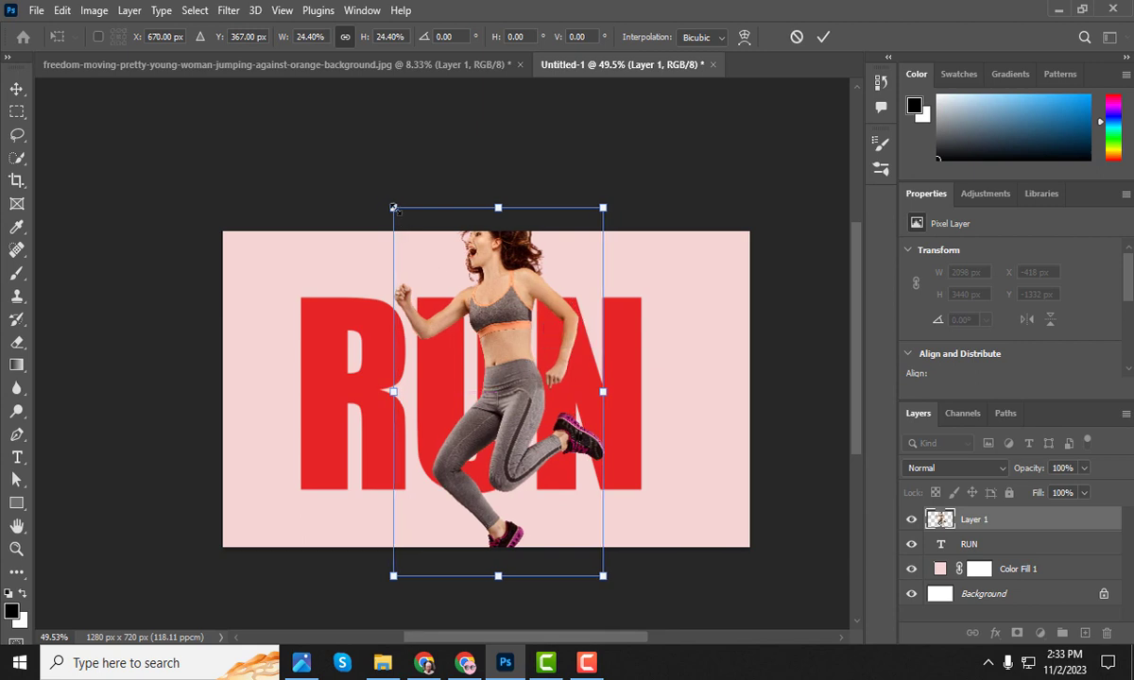
left_click_drag(395, 208, 426, 267)
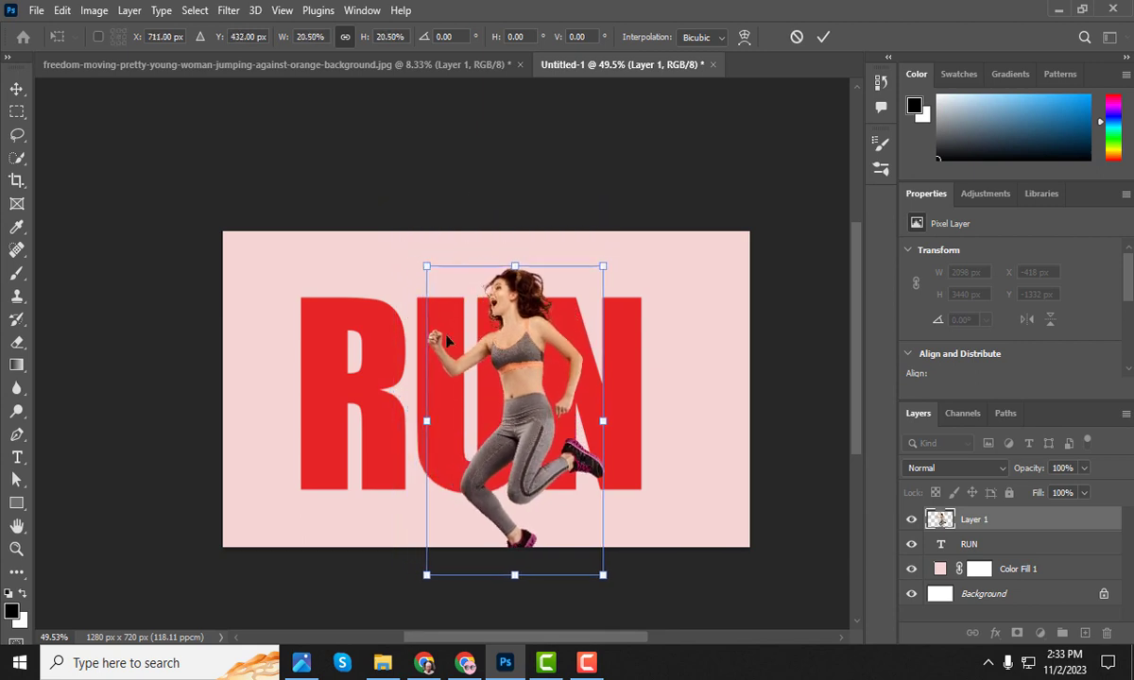
left_click_drag(533, 383, 518, 347)
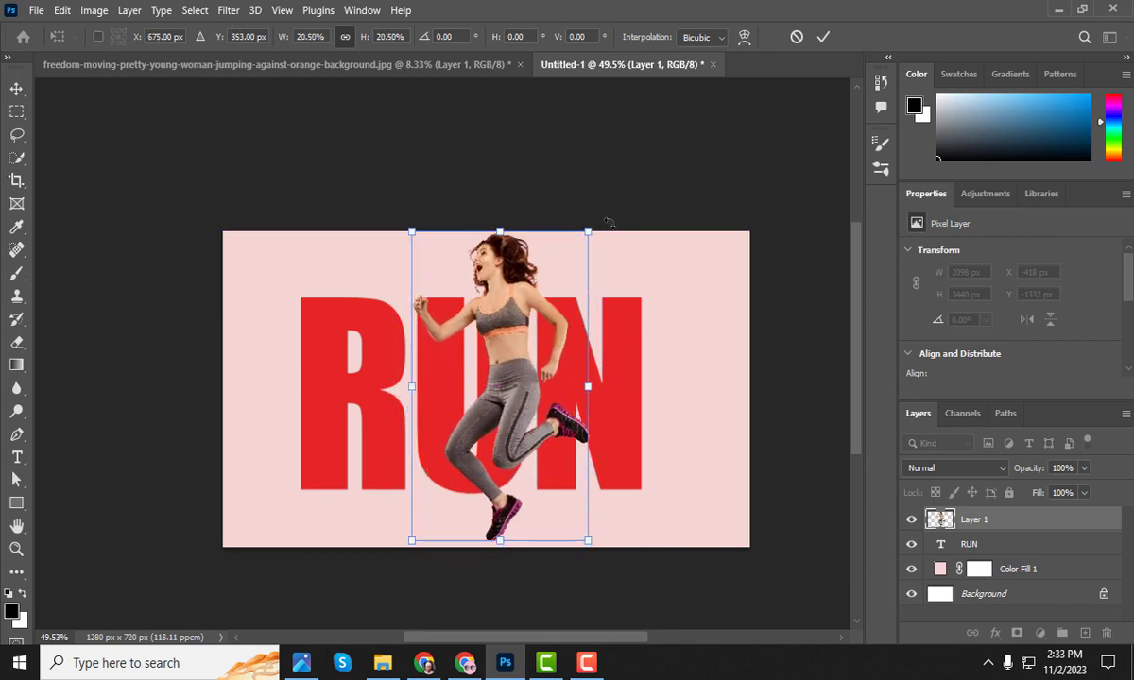
- Rotate the woman layer counterclockwise to about -41.9° and scale it proportionally to 21.64%, keeping her over the RUN text
left_click_drag(609, 222, 496, 197)
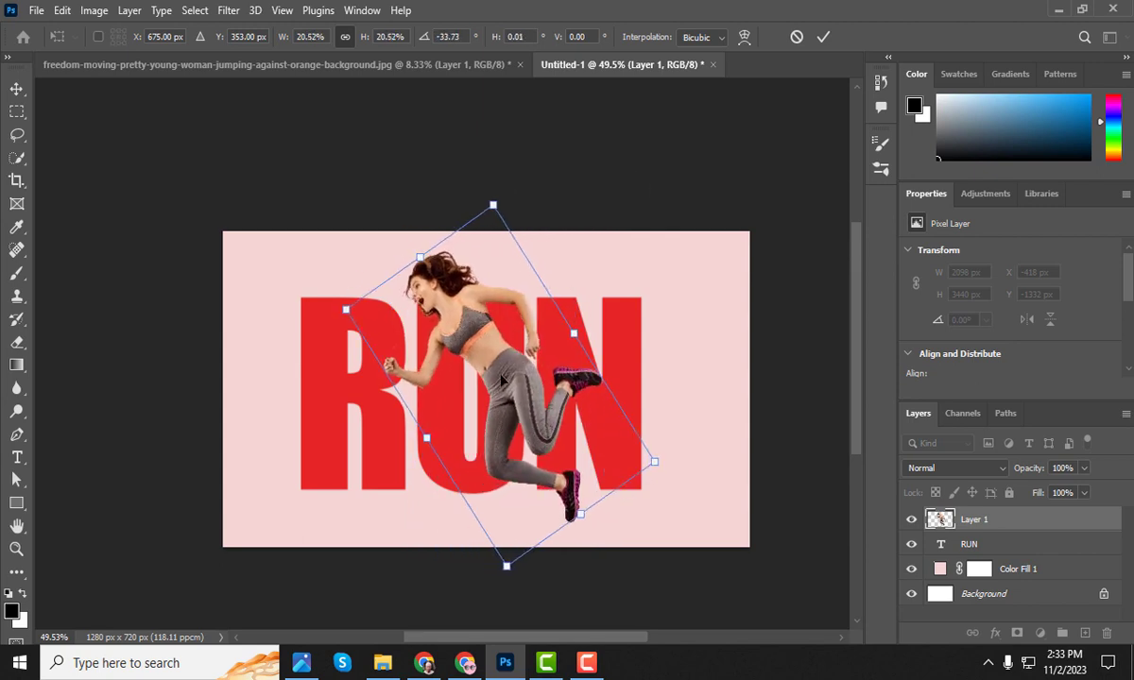
left_click_drag(501, 378, 509, 363)
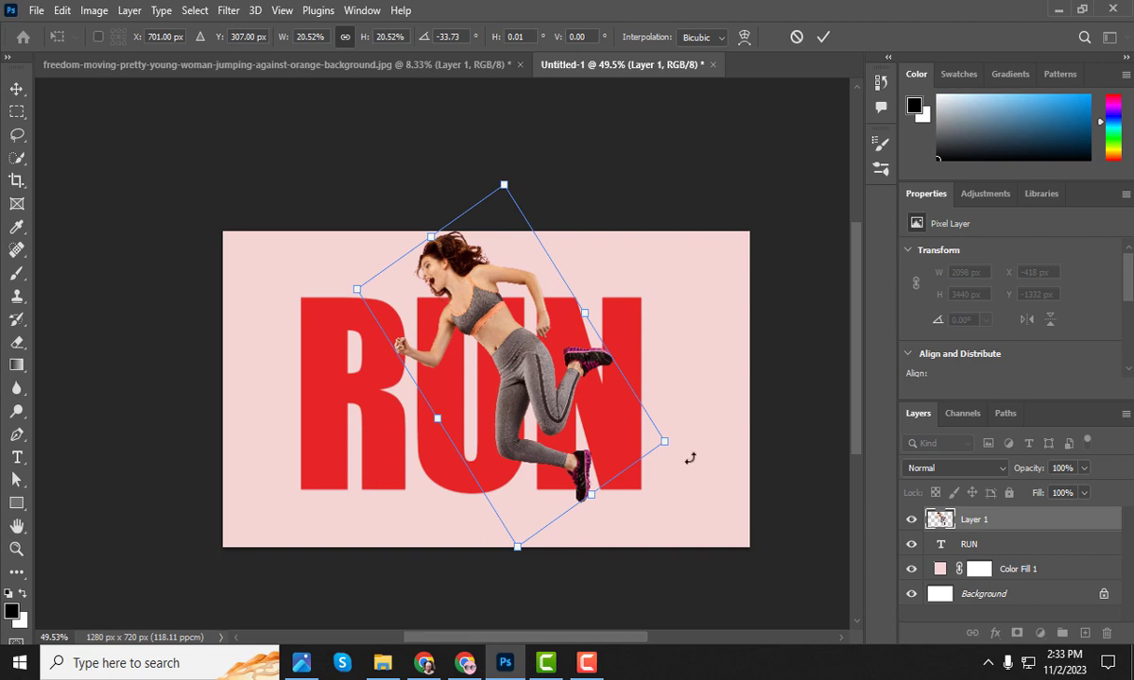
left_click_drag(691, 454, 700, 448)
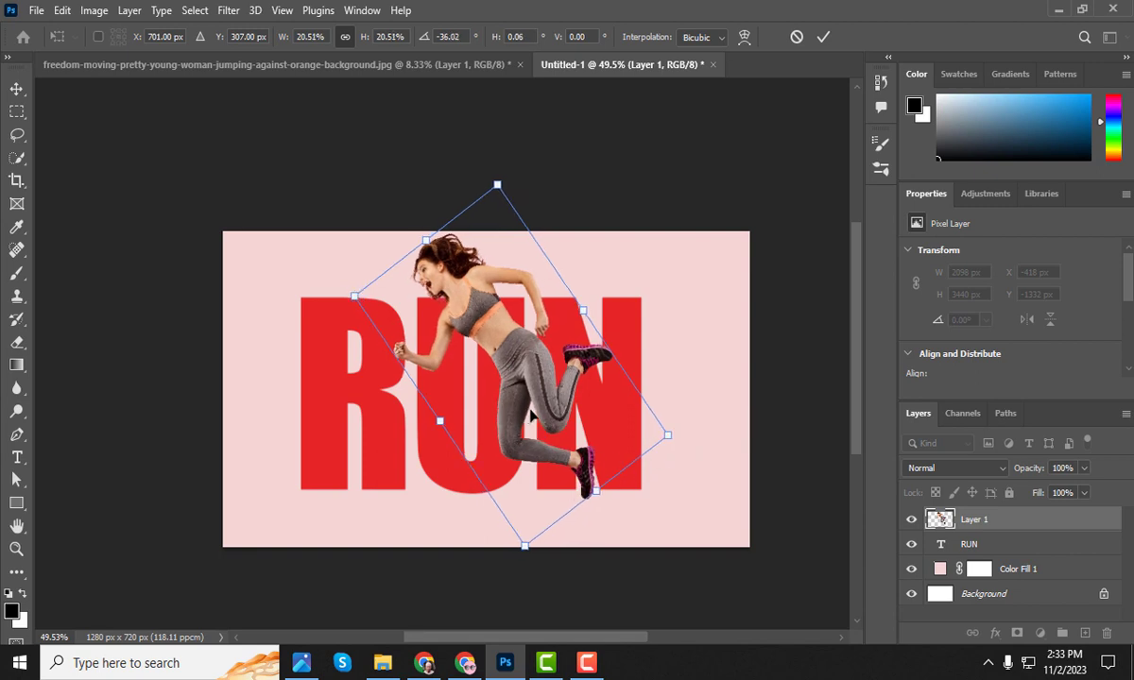
left_click_drag(533, 417, 544, 413)
left_click_drag(704, 451, 698, 418)
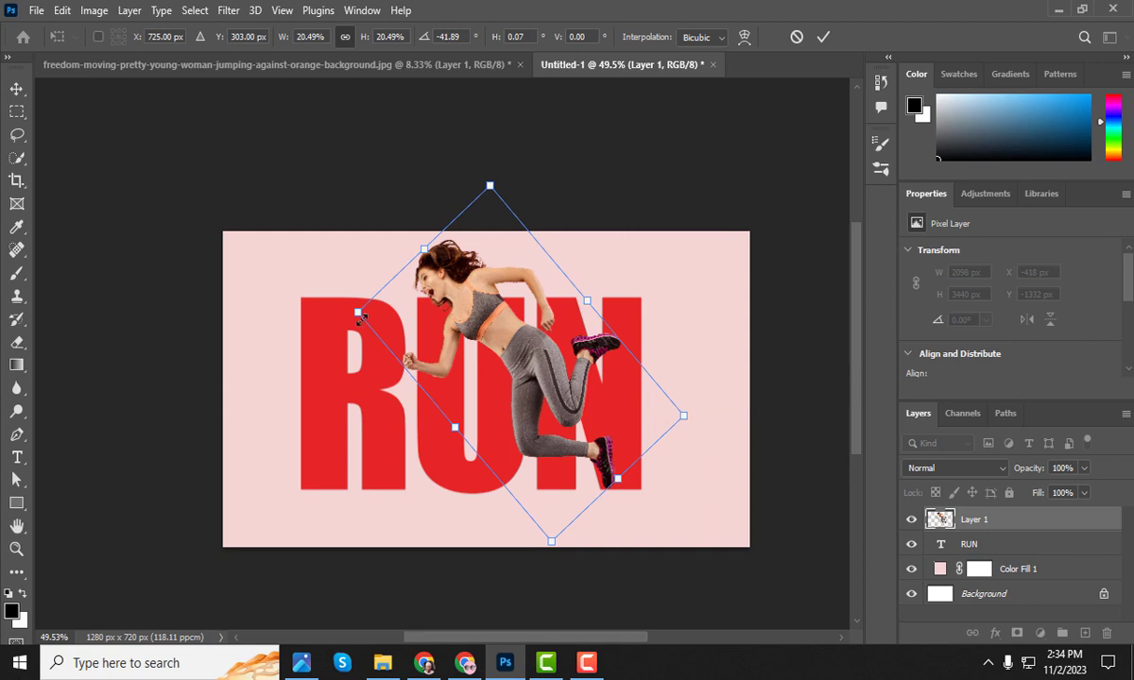
left_click_drag(360, 311, 341, 306)
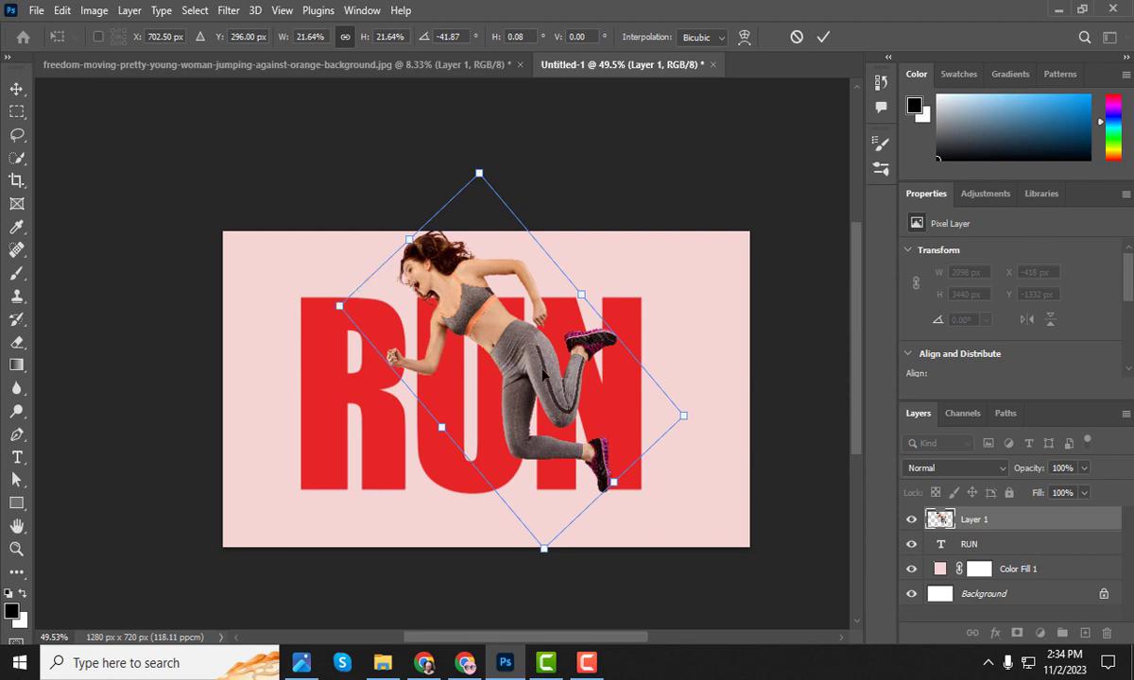
left_click_drag(545, 373, 546, 369)
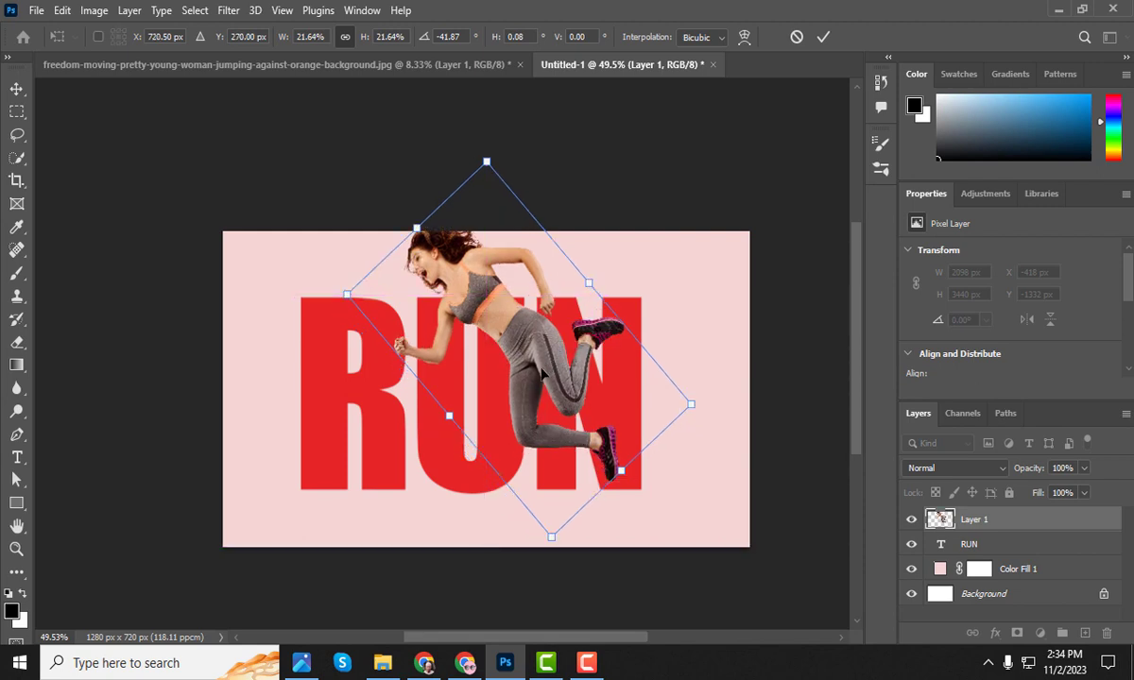
- Nudge the rotated woman to about X 706 px, Y 280 px over the RUN text and apply the transform
key("Left")
key("Left")
key("Left")
key("Left")
key("Left")
key("Left")
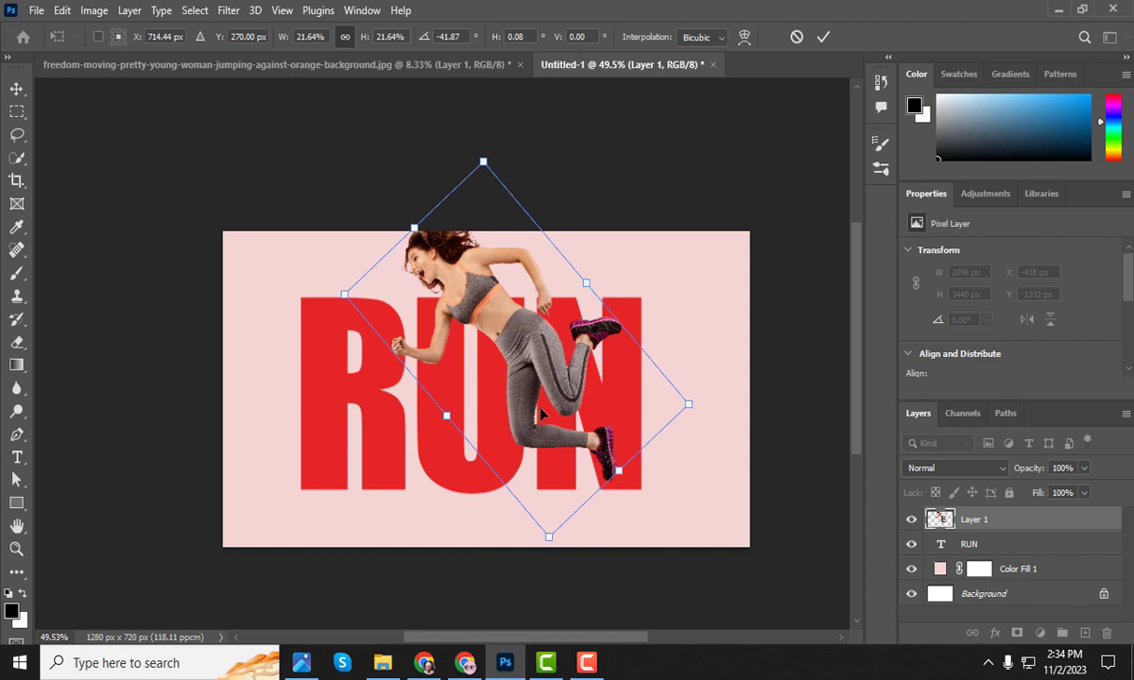
key("Down")
key("Down")
key("Down")
key("Down")
key("Down")
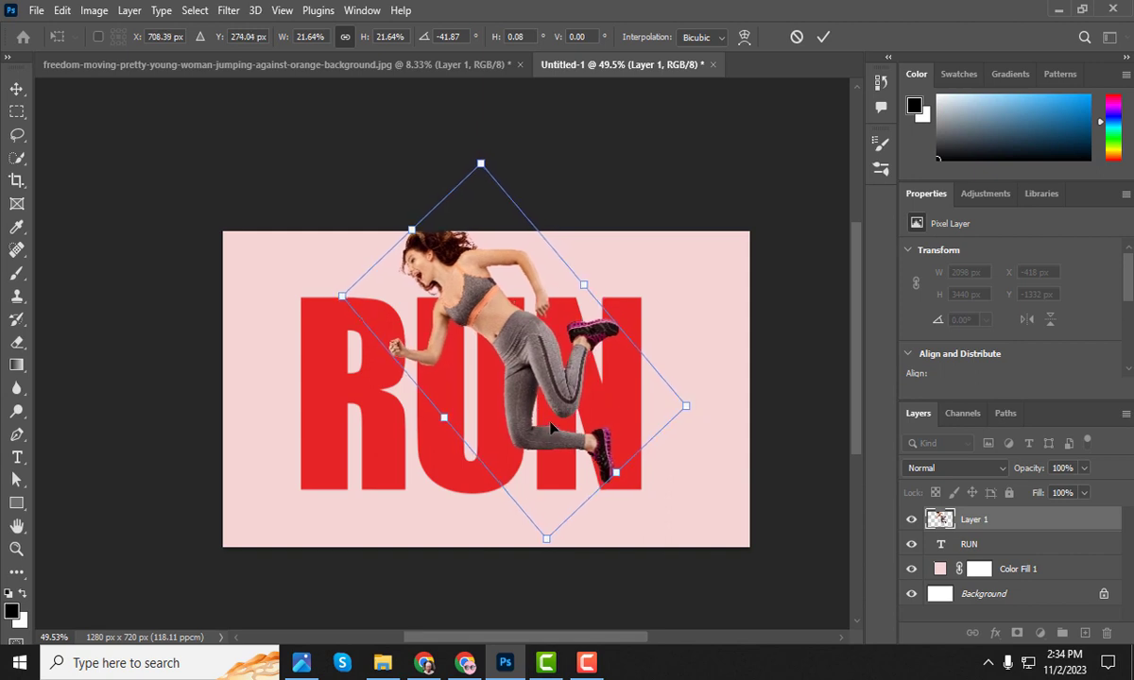
key("Left")
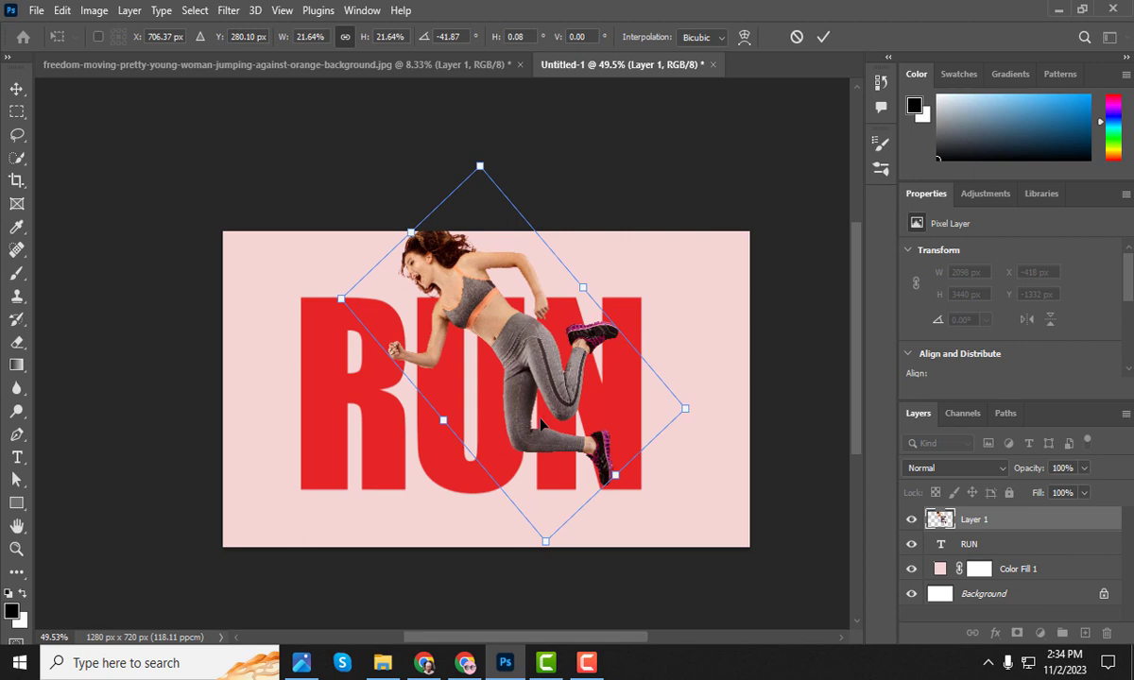
left_click_drag(680, 474, 680, 471)
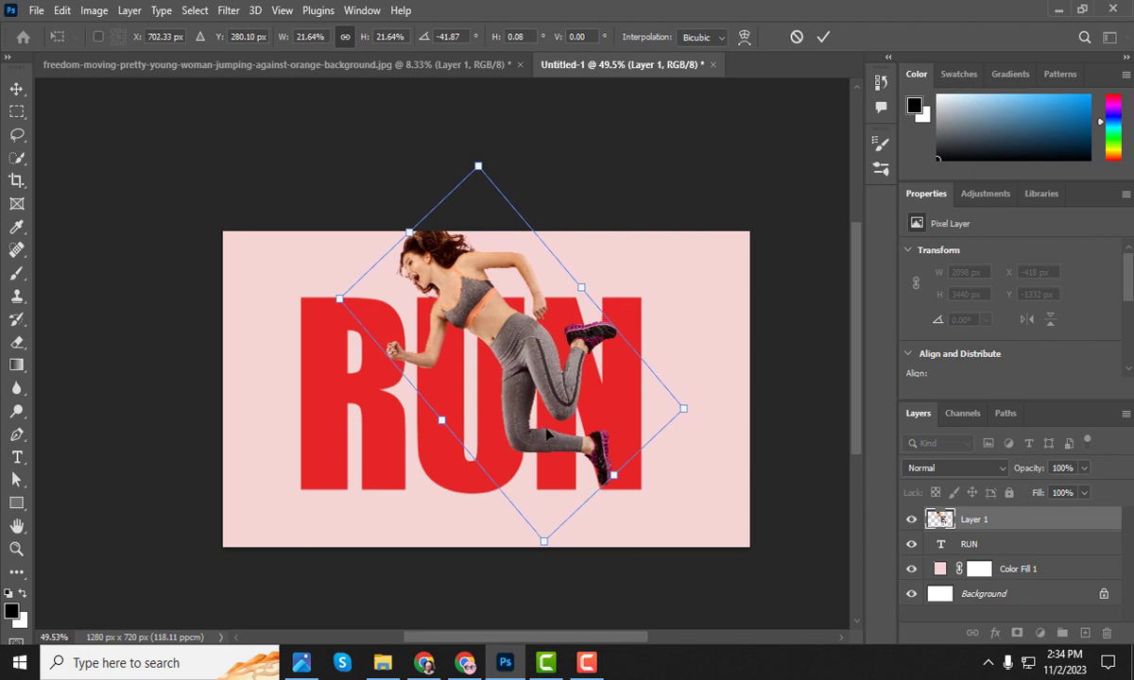
scroll(492, 420, "up", 1)
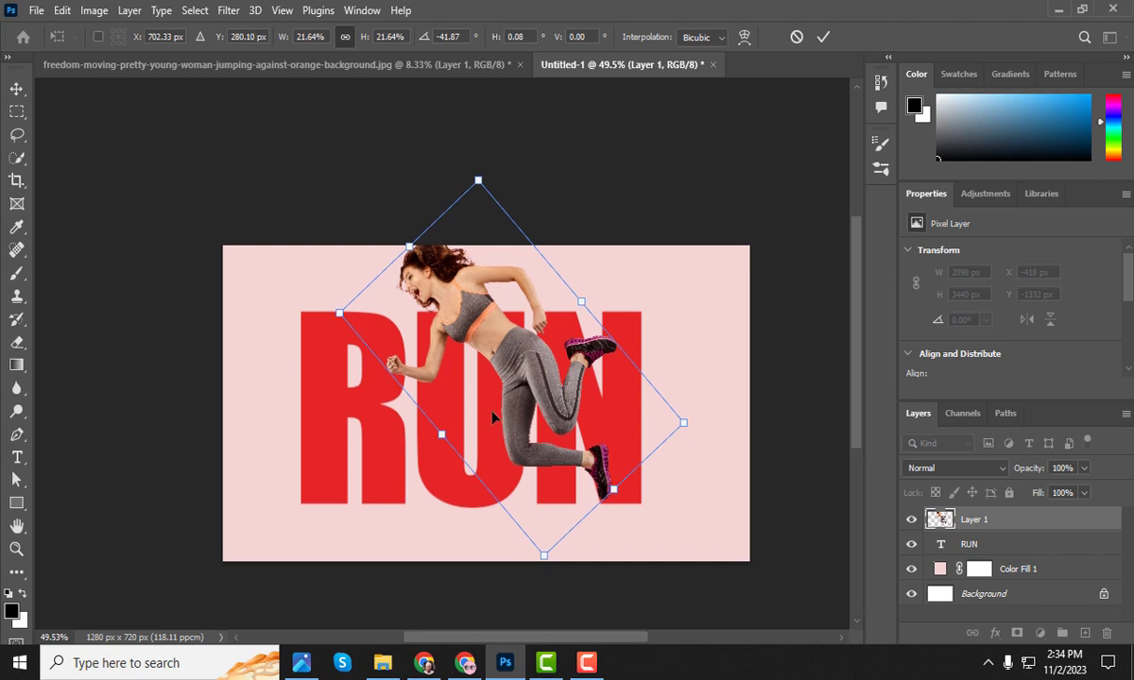
key("Right")
key("Right")
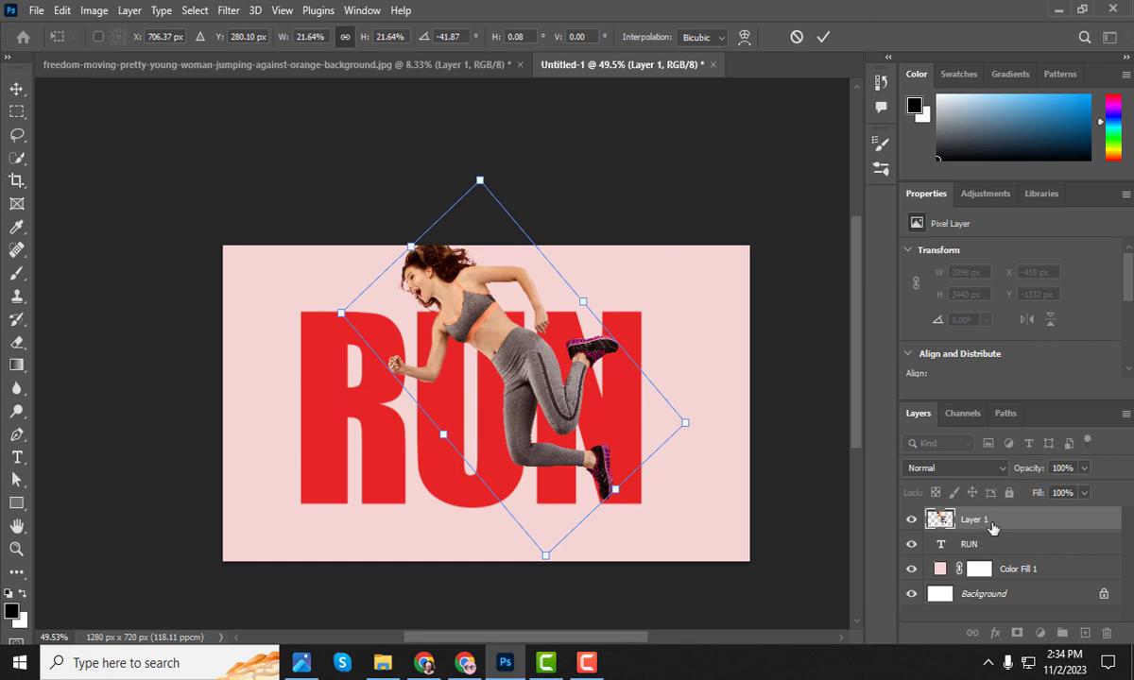
key("Escape")
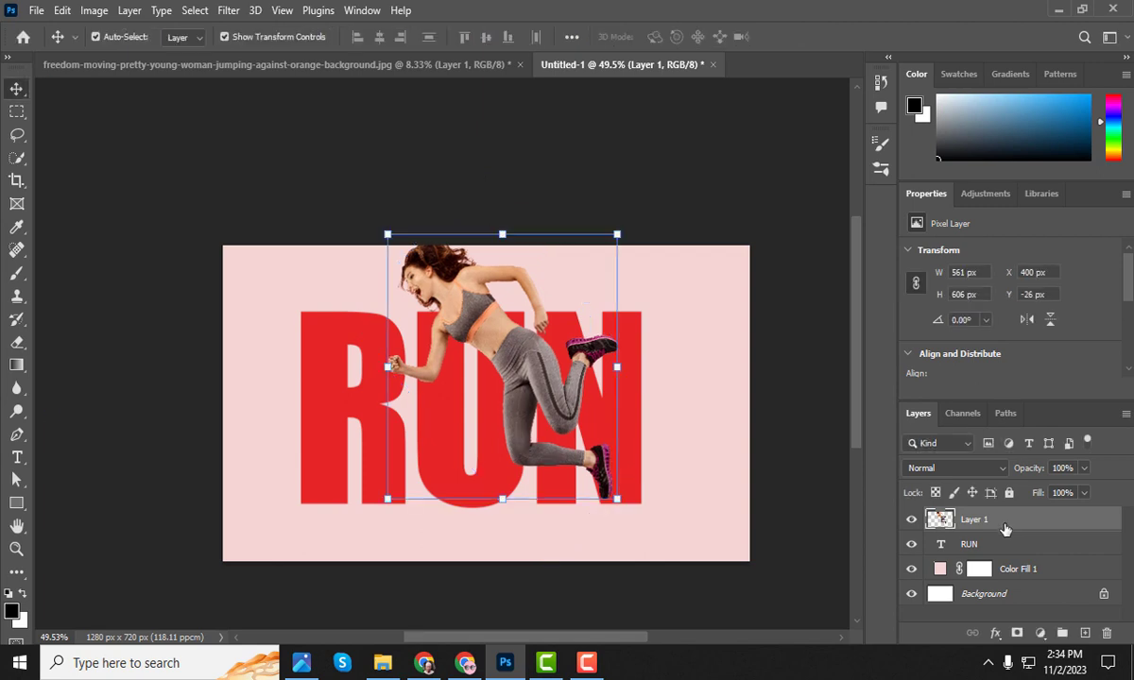
- Convert the RUN text layer to a smart object
left_click(1001, 552)
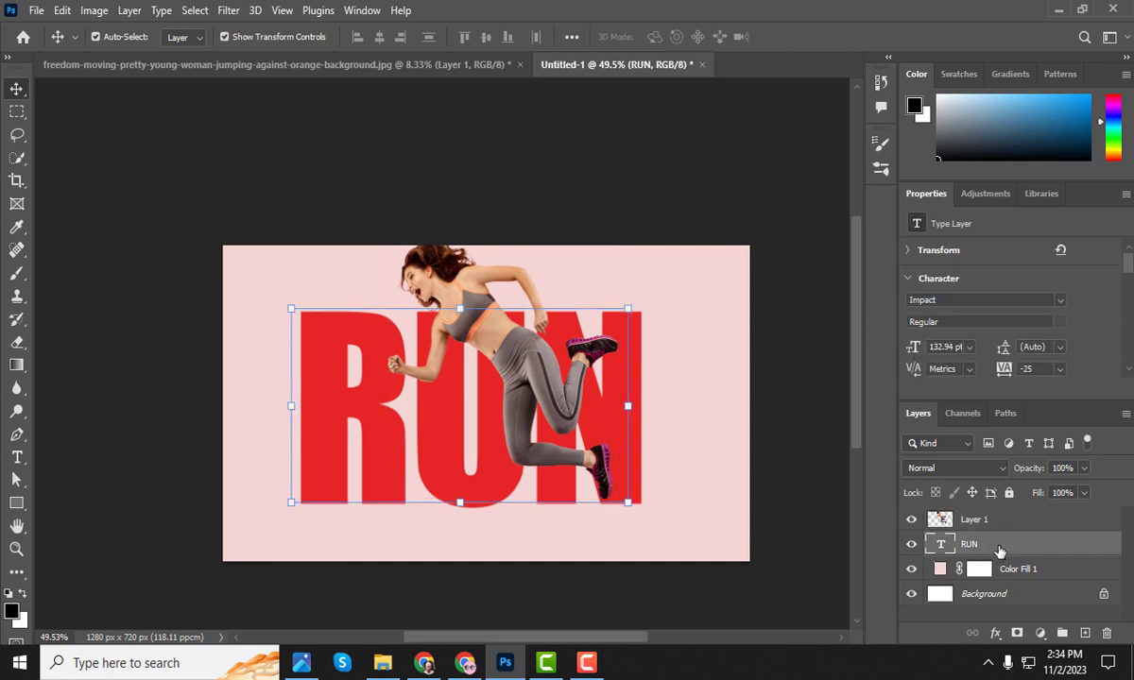
right_click(998, 549)
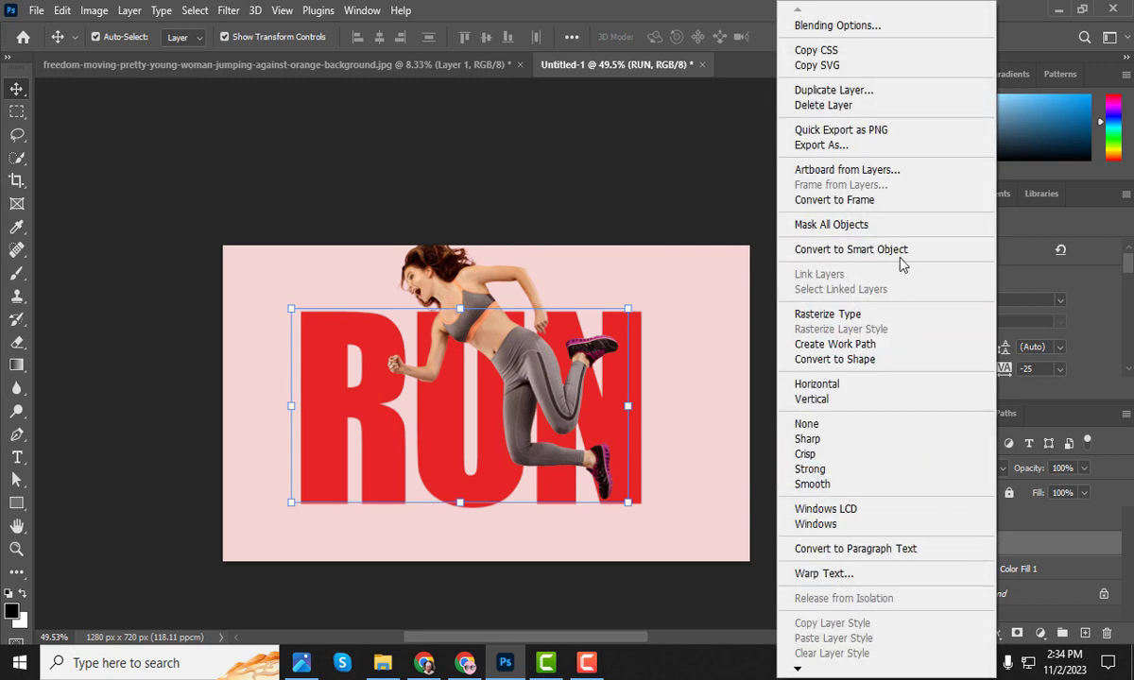
left_click(838, 251)
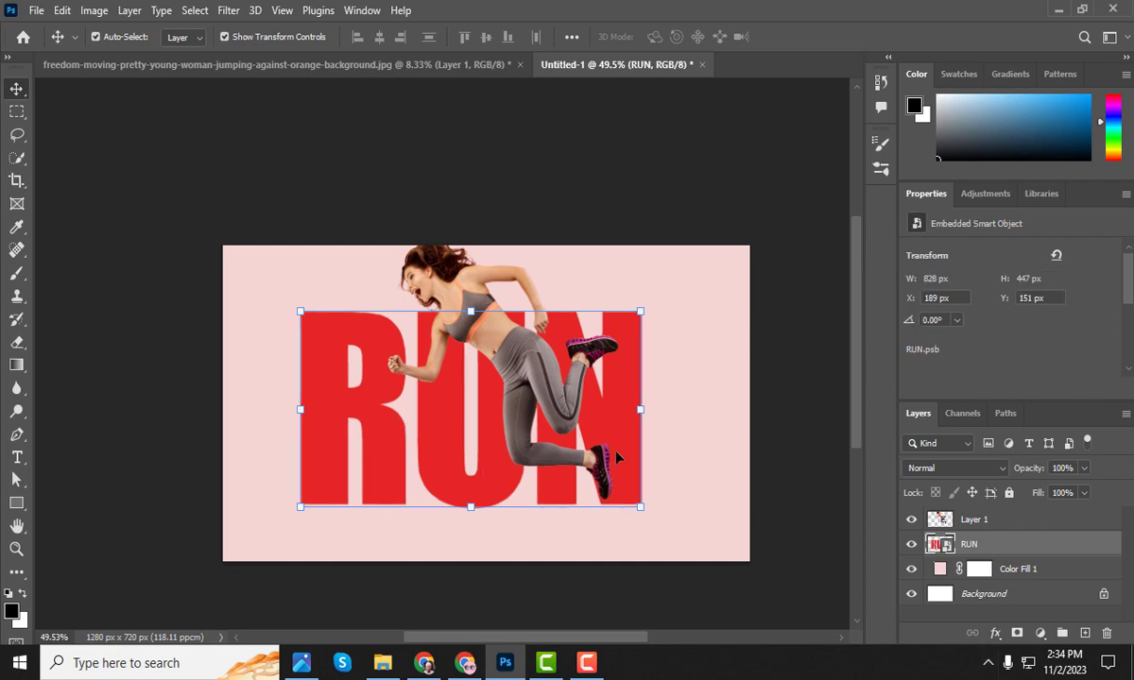
- Duplicate the woman layer and turn the original, Layer 1, into a clipping mask on the RUN layer
left_click(977, 521)
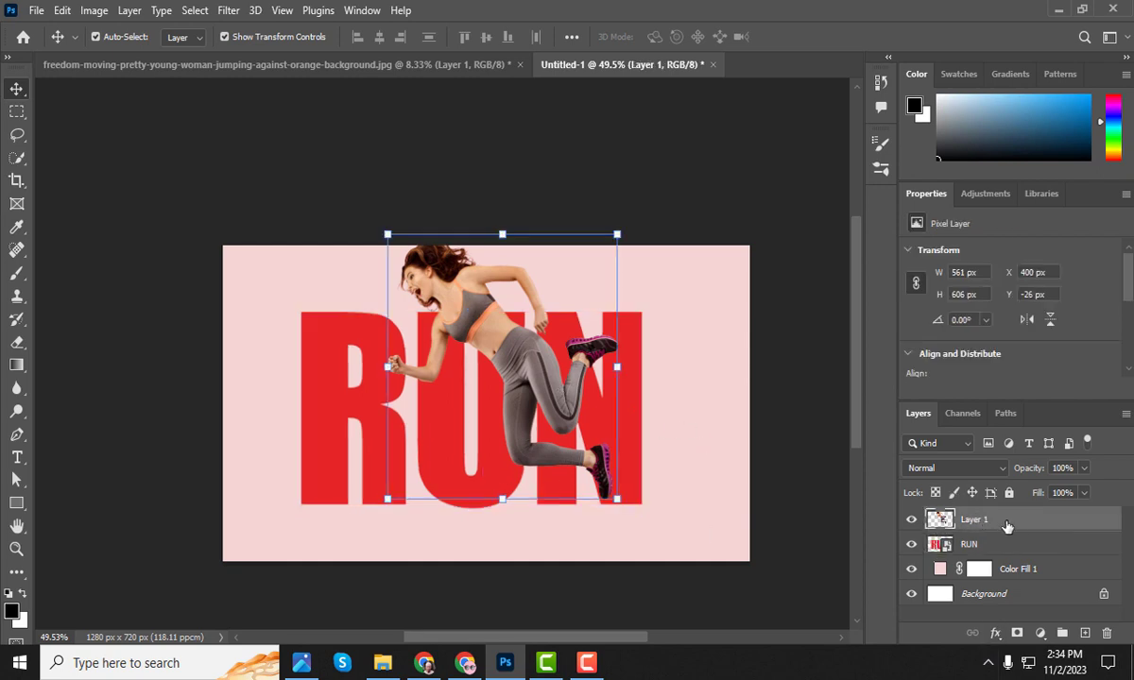
left_click_drag(1007, 534, 1085, 633)
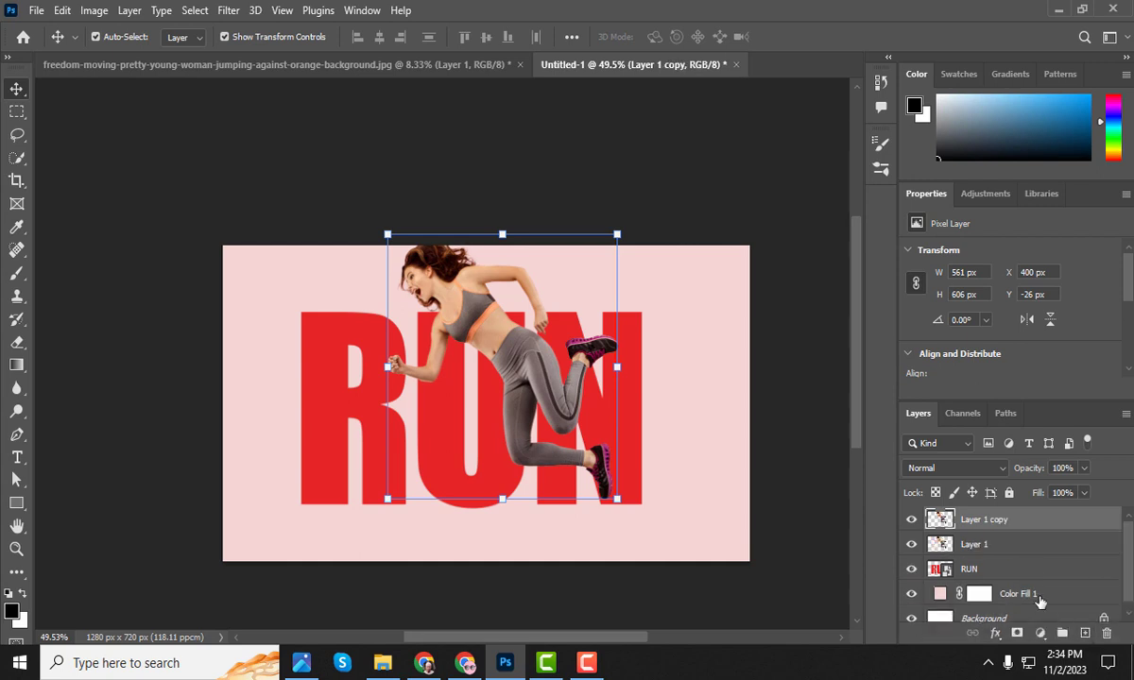
left_click(988, 553)
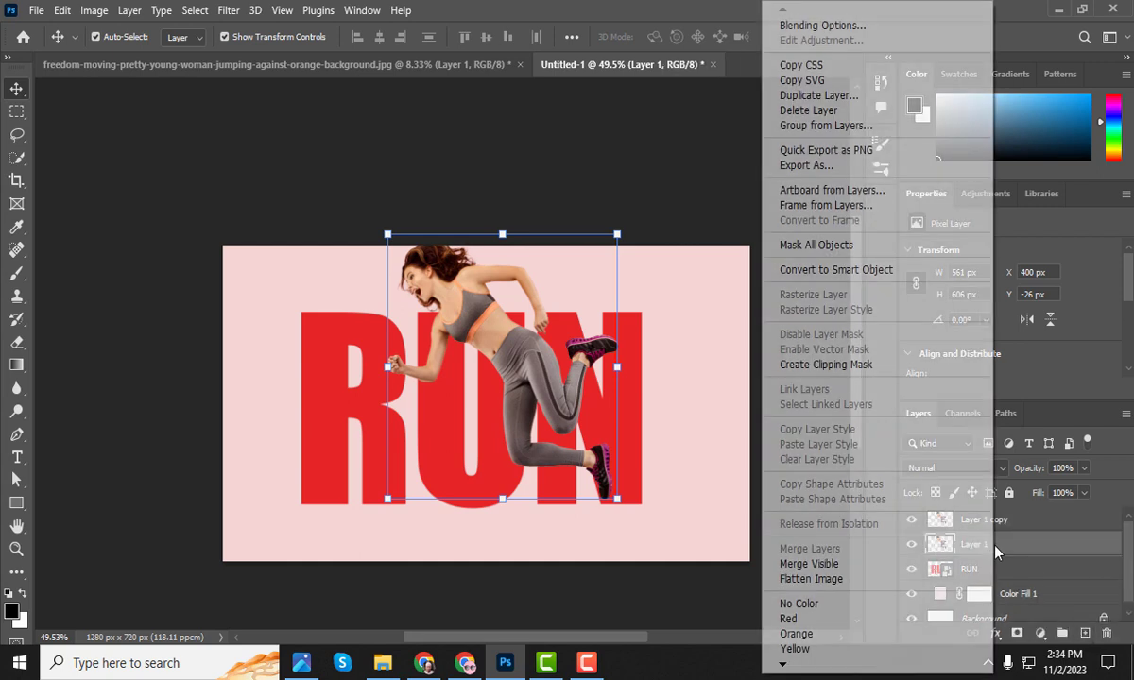
right_click(988, 548)
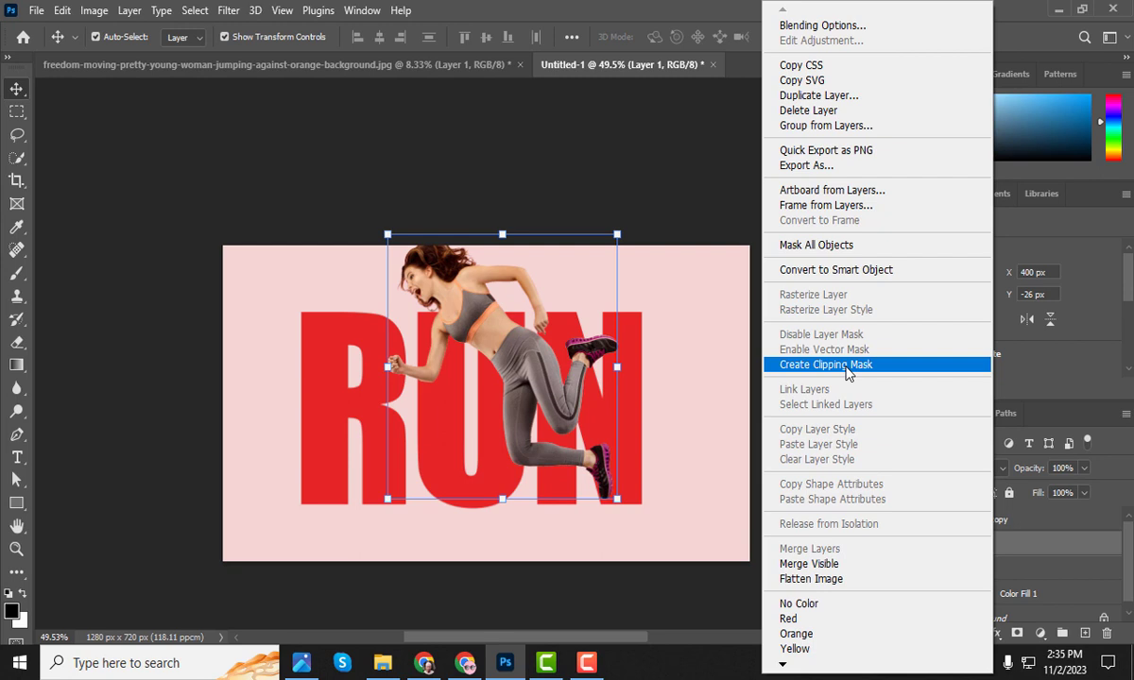
left_click(846, 368)
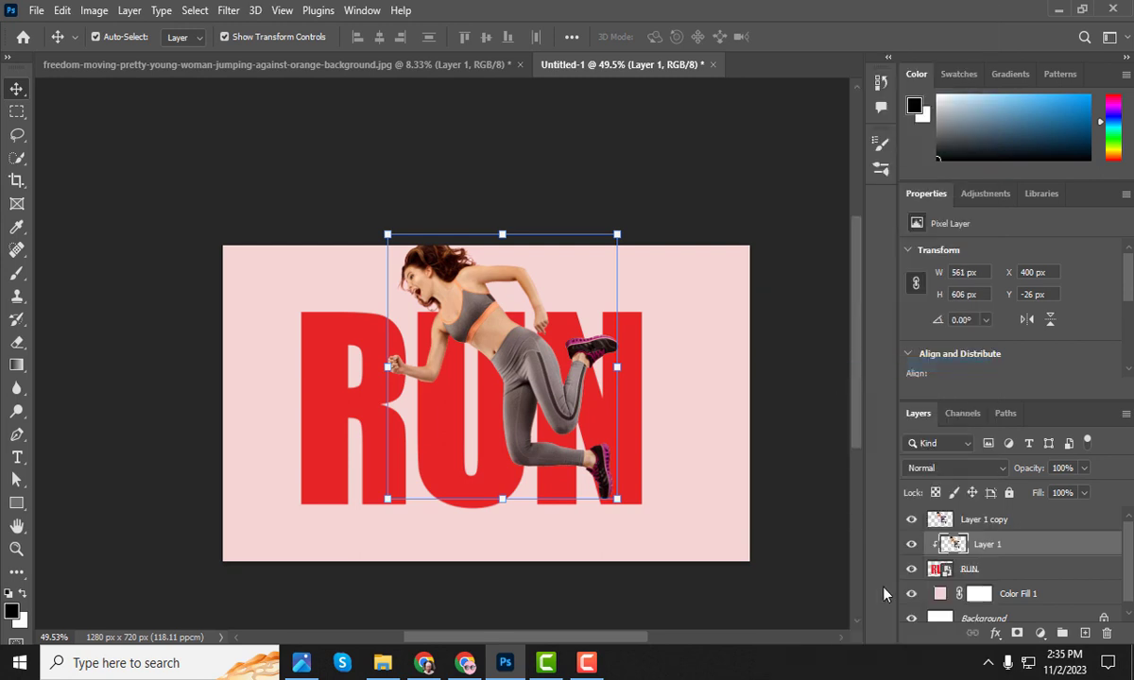
- Add a layer mask to Layer 1 copy and invert it to black, hiding the upper woman copy
left_click(966, 524)
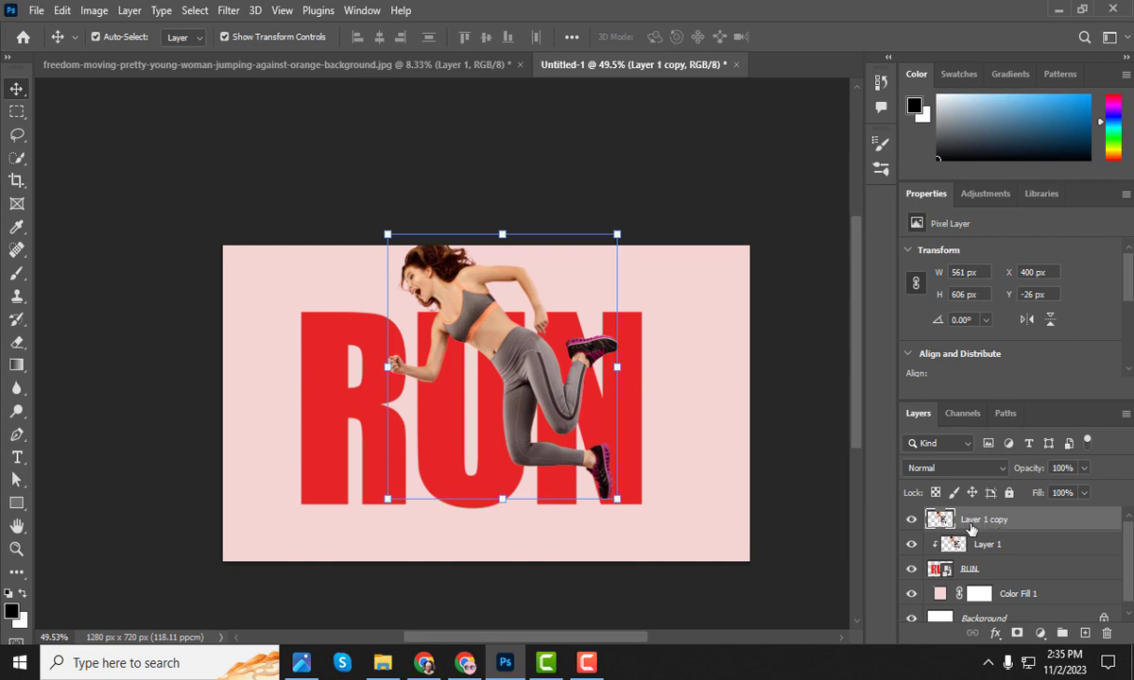
right_click(973, 526)
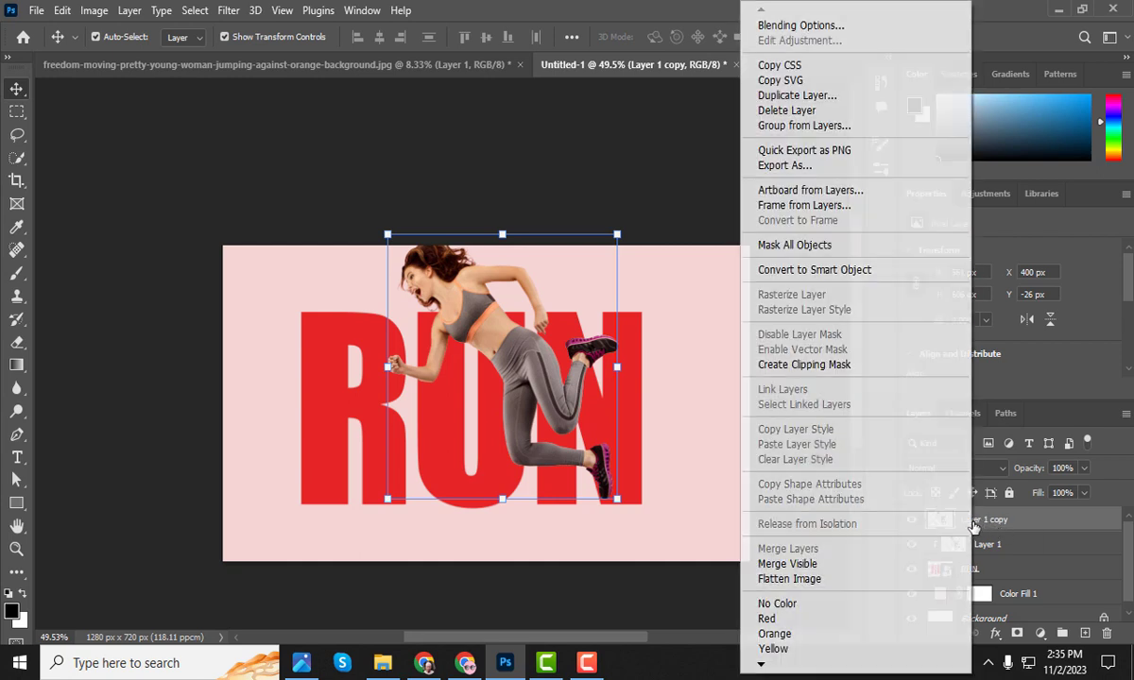
key("Escape")
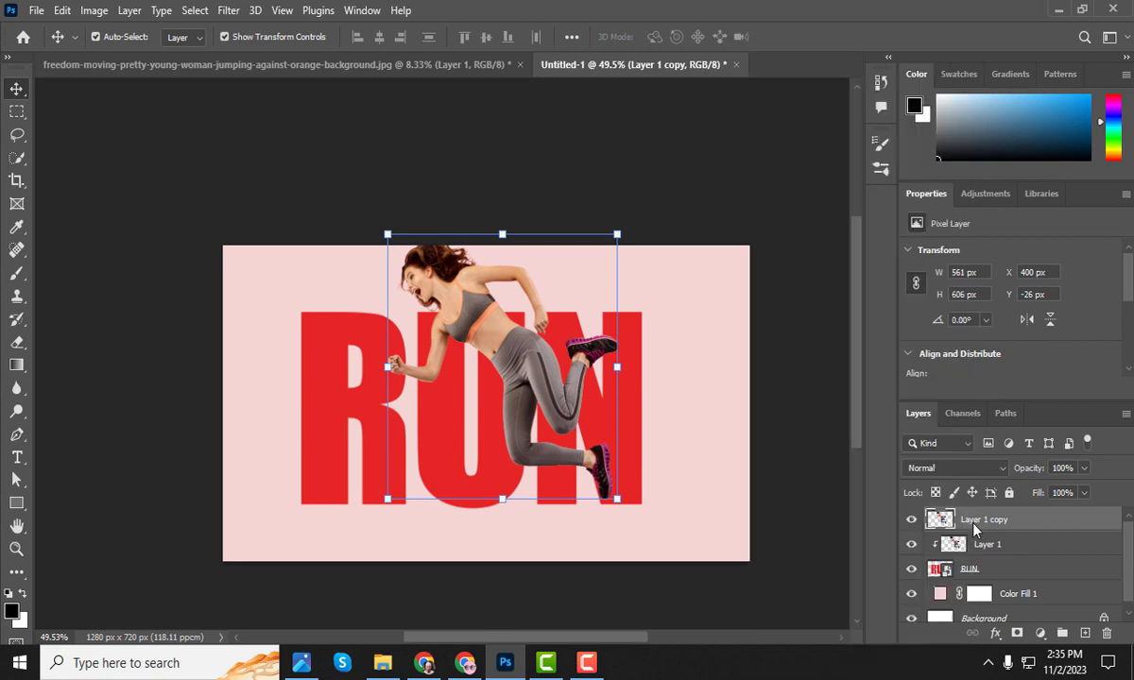
left_click(1015, 634)
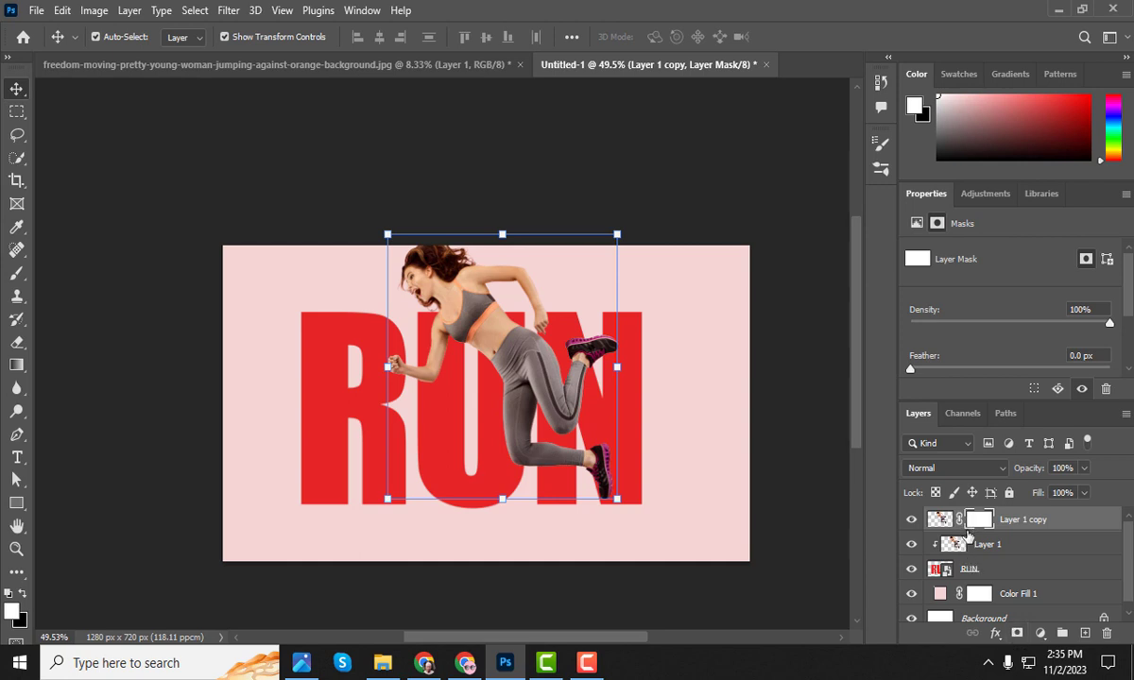
key("ctrl+i")
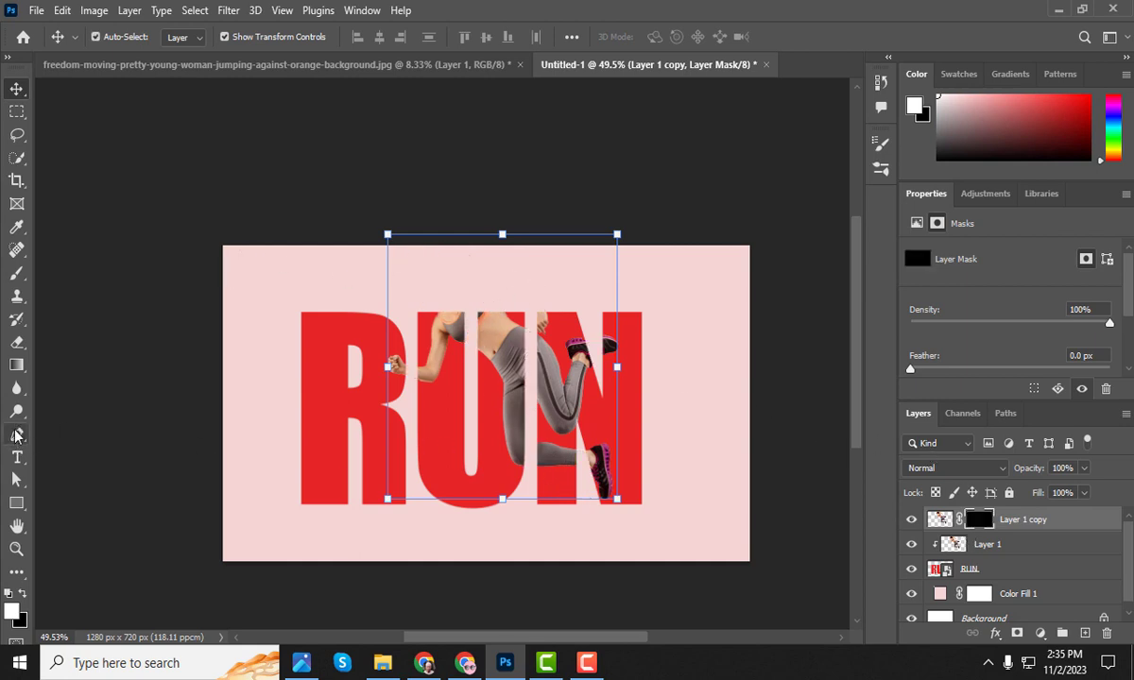
- With a small Hard Round brush in white, paint a first stroke on the Layer 1 copy mask just above the letter U
left_click(18, 276)
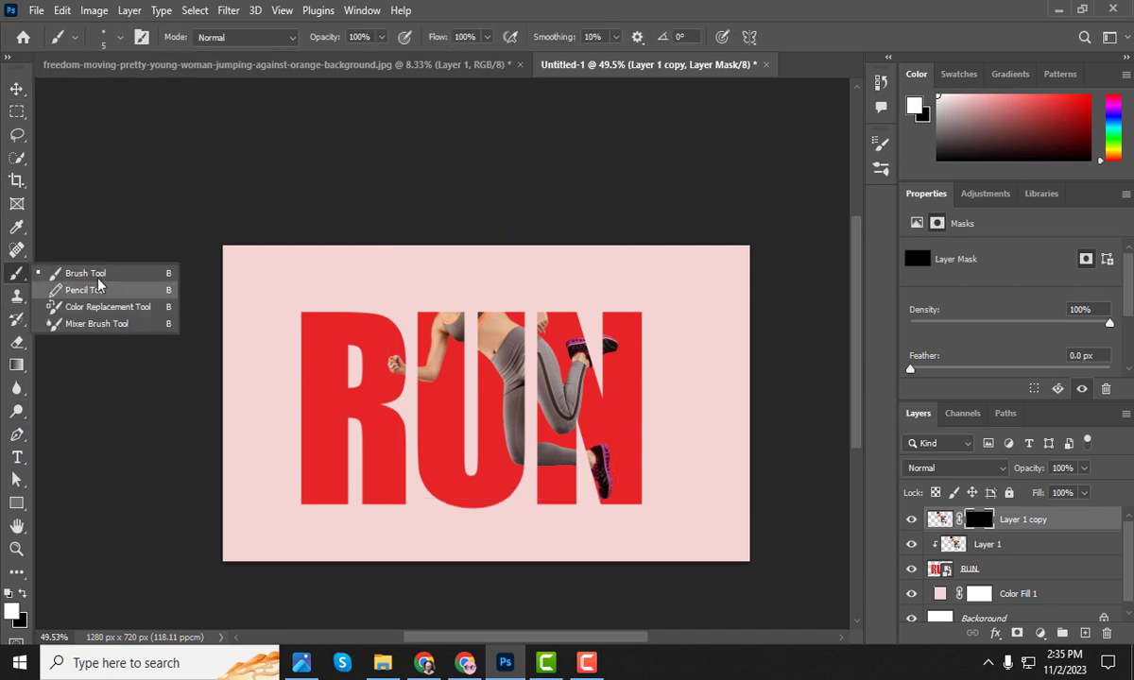
left_click(95, 255)
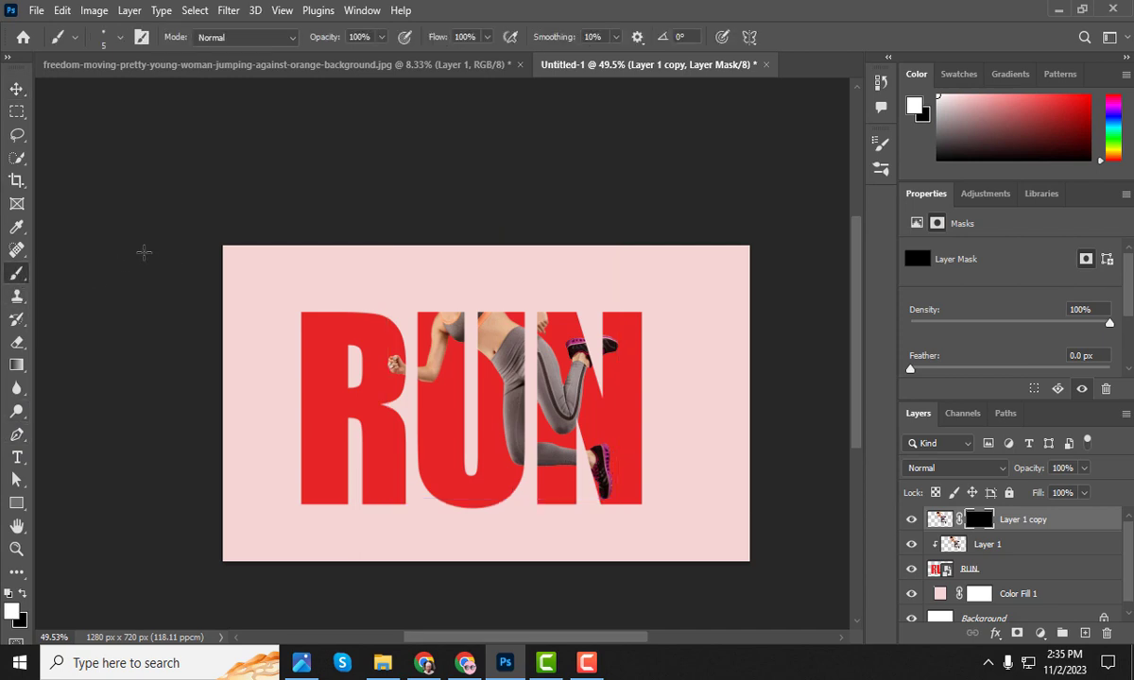
left_click(75, 38)
left_click(119, 39)
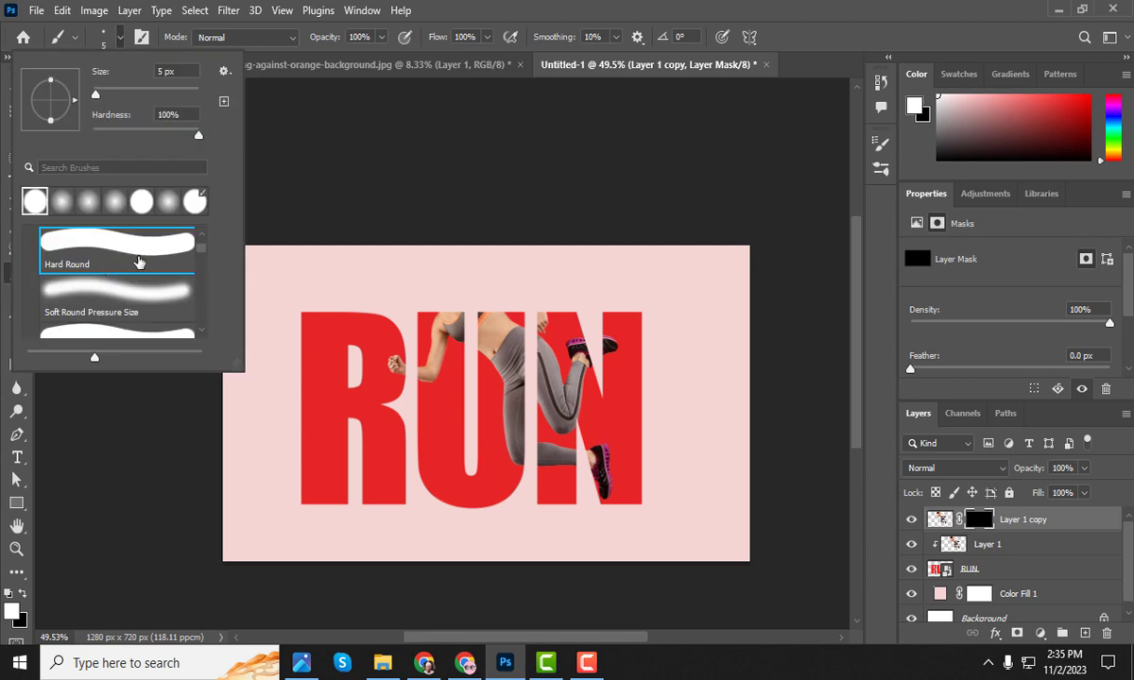
left_click(416, 49)
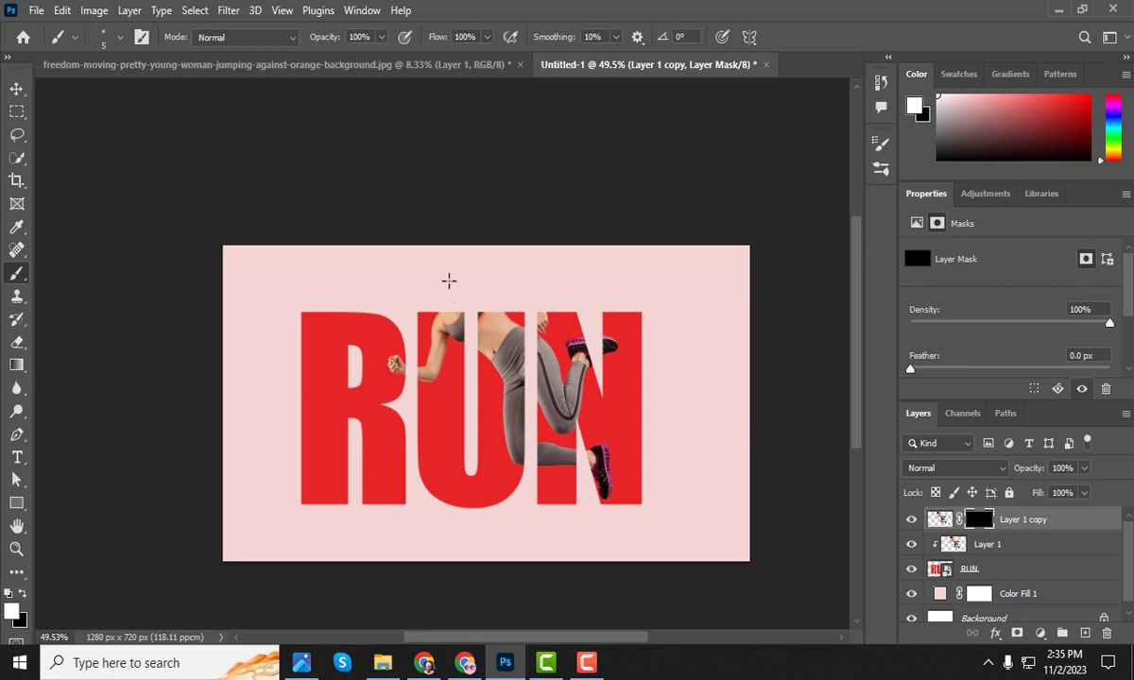
scroll(441, 293, "up", 3)
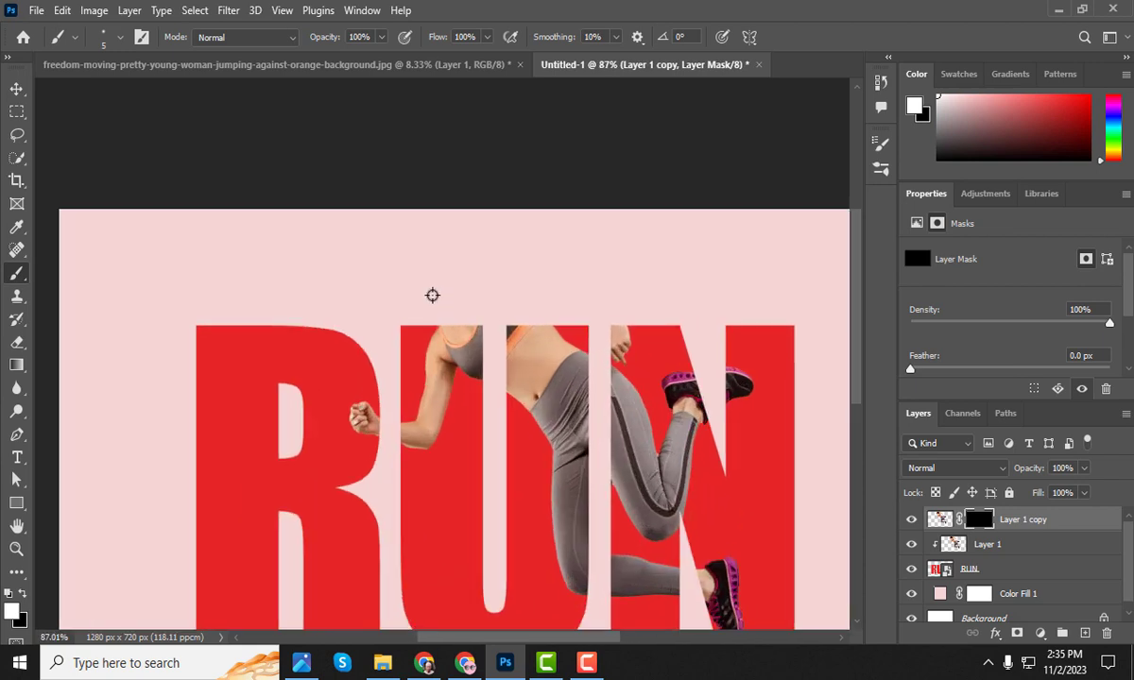
left_click_drag(439, 318, 430, 291)
scroll(436, 311, "up", 3)
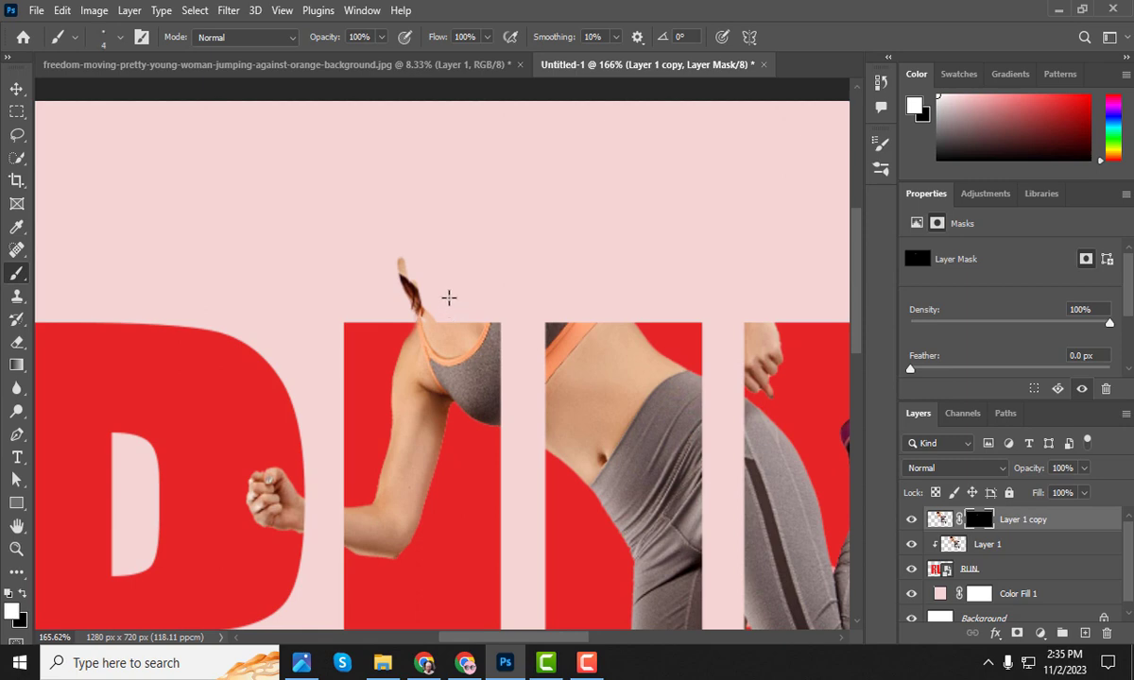
- Enlarge the brush to 35 px and paint white on the Layer 1 copy mask to reveal the woman's head, hair, neck and shoulder
key("bracketleft")
key("bracketright")
key("bracketright")
key("bracketright")
key("bracketright")
key("bracketright")
key("bracketright")
key("bracketright")
key("bracketright")
key("bracketright")
key("bracketright")
key("bracketright")
key("bracketright")
mouse_move(402, 260)
left_mouse_down()
mouse_move(435, 308)
mouse_move(369, 268)
mouse_move(417, 311)
mouse_move(366, 289)
mouse_move(352, 229)
mouse_move(393, 213)
mouse_move(296, 214)
mouse_move(371, 304)
mouse_move(334, 277)
mouse_move(295, 220)
mouse_move(332, 186)
mouse_move(453, 203)
mouse_move(309, 153)
mouse_move(291, 201)
left_mouse_up()
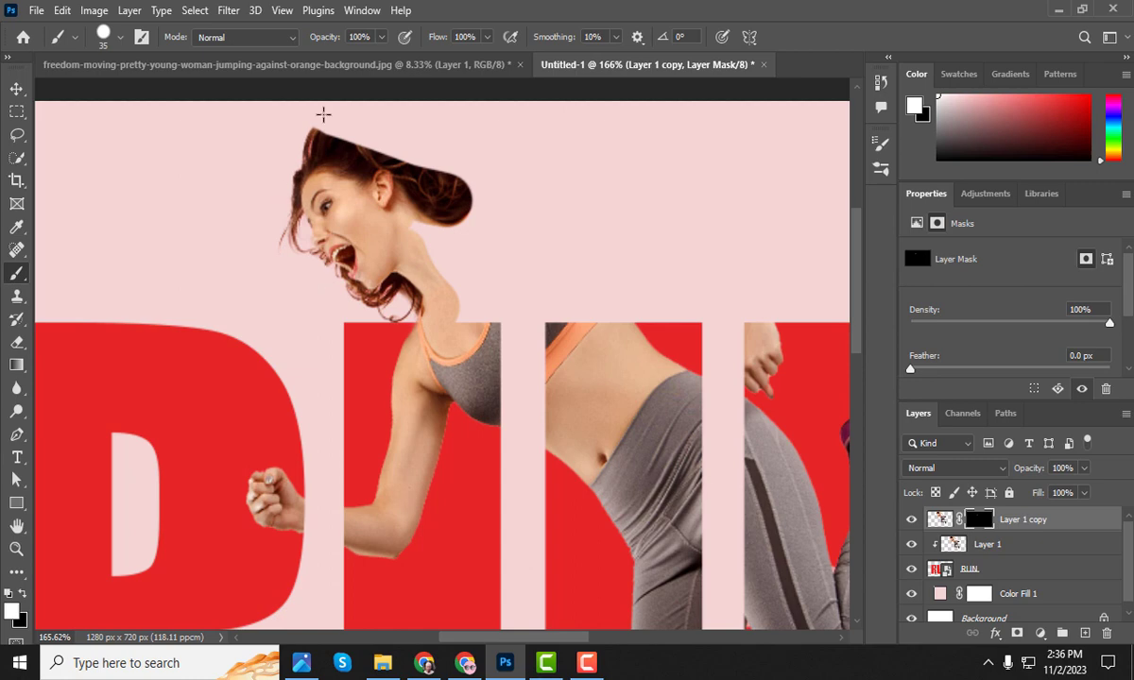
mouse_move(304, 108)
left_mouse_down()
mouse_move(449, 135)
mouse_move(472, 161)
mouse_move(355, 137)
mouse_move(443, 153)
mouse_move(365, 126)
mouse_move(375, 152)
mouse_move(356, 133)
mouse_move(372, 116)
mouse_move(479, 125)
mouse_move(388, 121)
mouse_move(524, 155)
mouse_move(467, 115)
mouse_move(504, 195)
mouse_move(419, 268)
mouse_move(410, 227)
mouse_move(482, 328)
mouse_move(449, 289)
mouse_move(486, 318)
mouse_move(444, 211)
left_mouse_up()
scroll(348, 118, "up", 1)
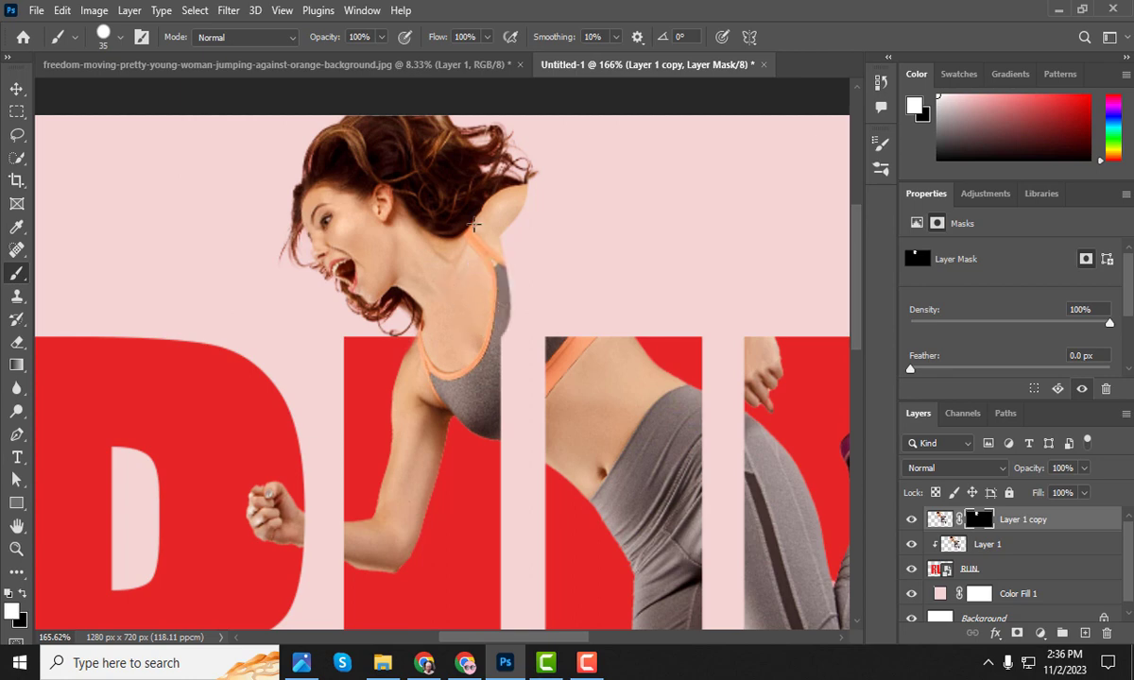
- Reduce the brush to 8 px, then 5 px, and paint short mask strokes revealing the grey sports top's back above the letter U
scroll(543, 431, "up", 6)
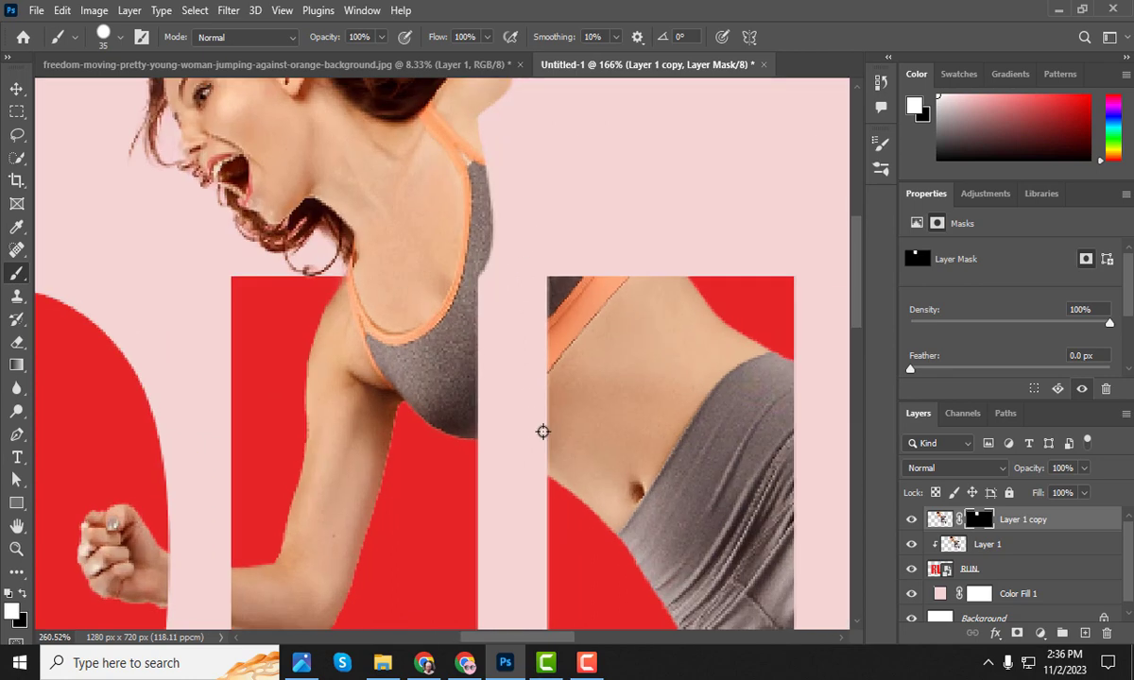
scroll(534, 256, "down", 3)
key("bracketleft")
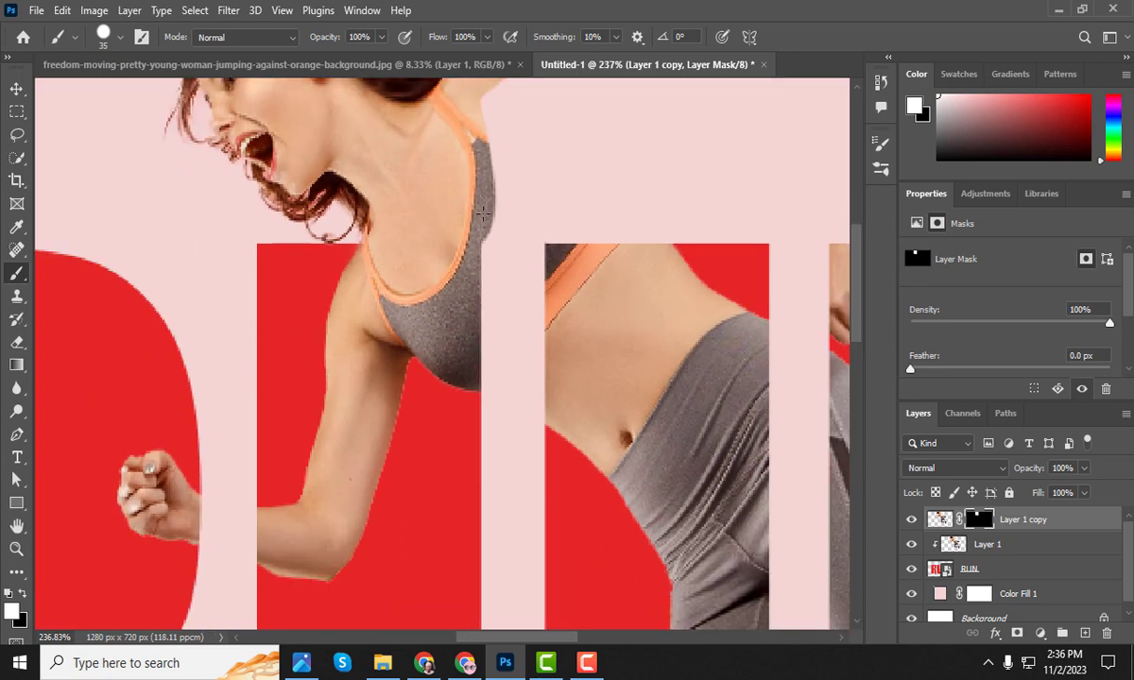
scroll(534, 238, "up", 1)
key("bracketleft")
key("bracketleft")
key("bracketleft")
key("bracketleft")
key("bracketleft")
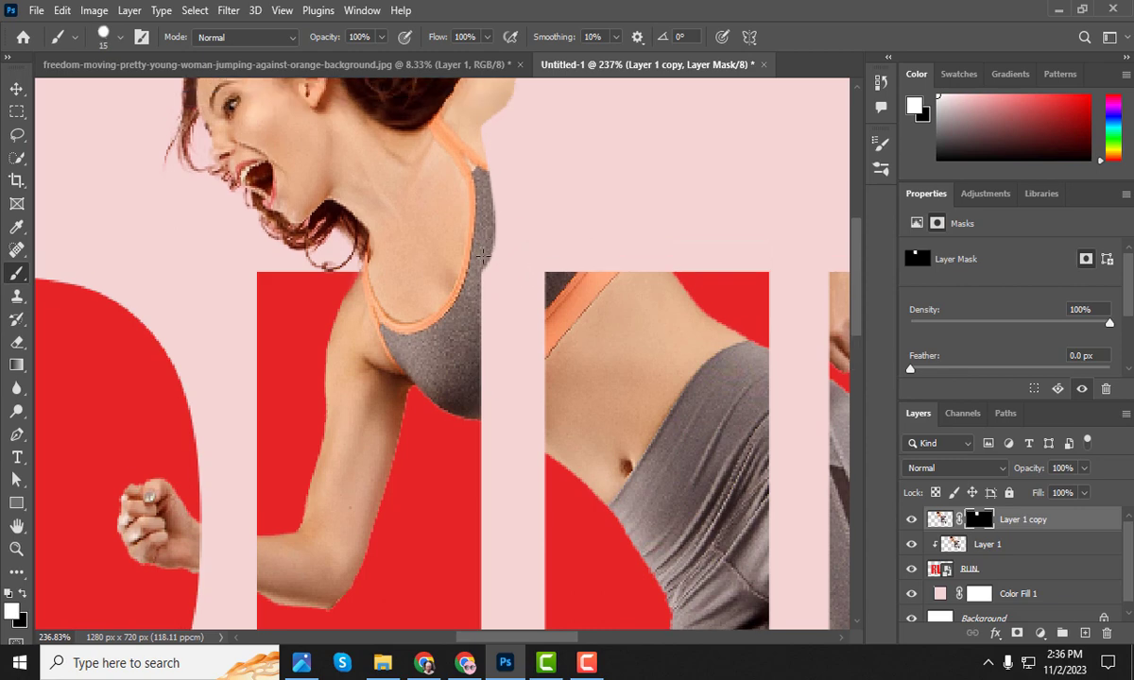
left_click_drag(493, 185, 489, 198)
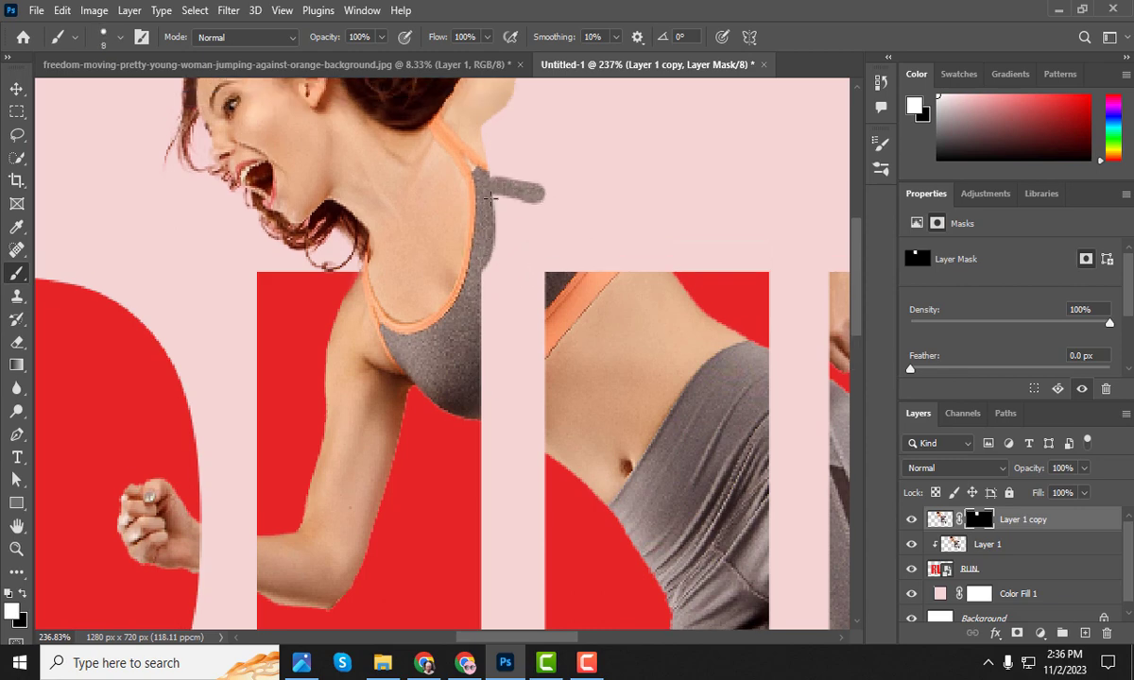
key("bracketleft")
left_click(495, 230)
left_click(556, 230, "shift")
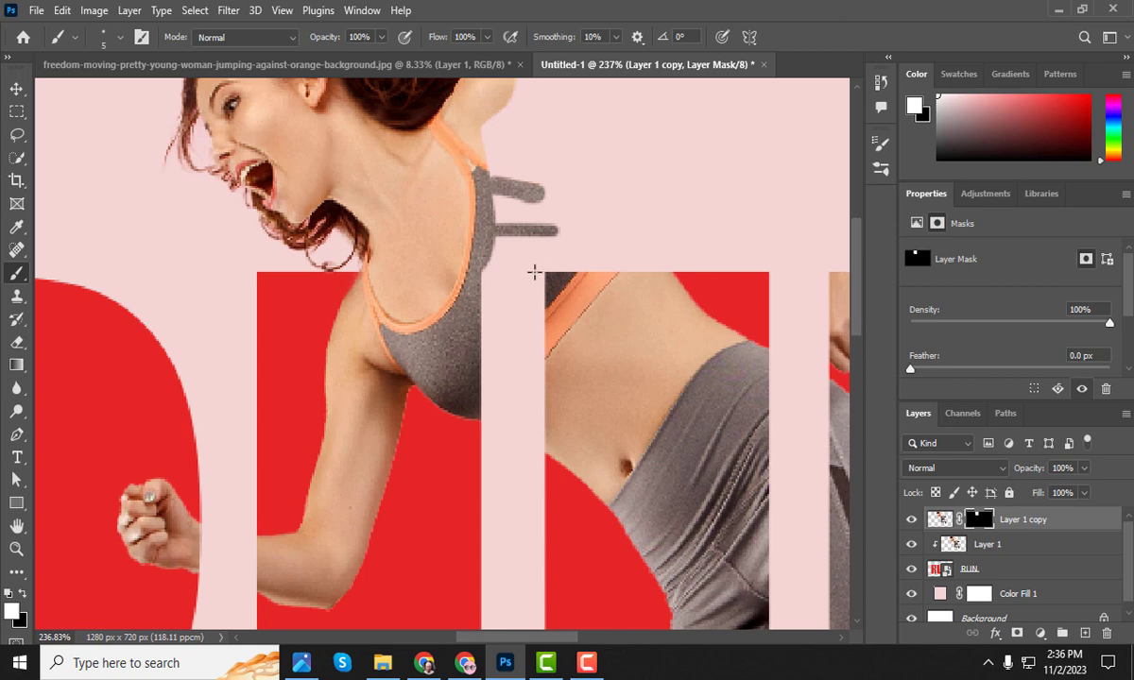
- With a 3 px brush, reveal the lower part of the sports top on the mask, following the top edge of the letter U
scroll(532, 279, "up", 5)
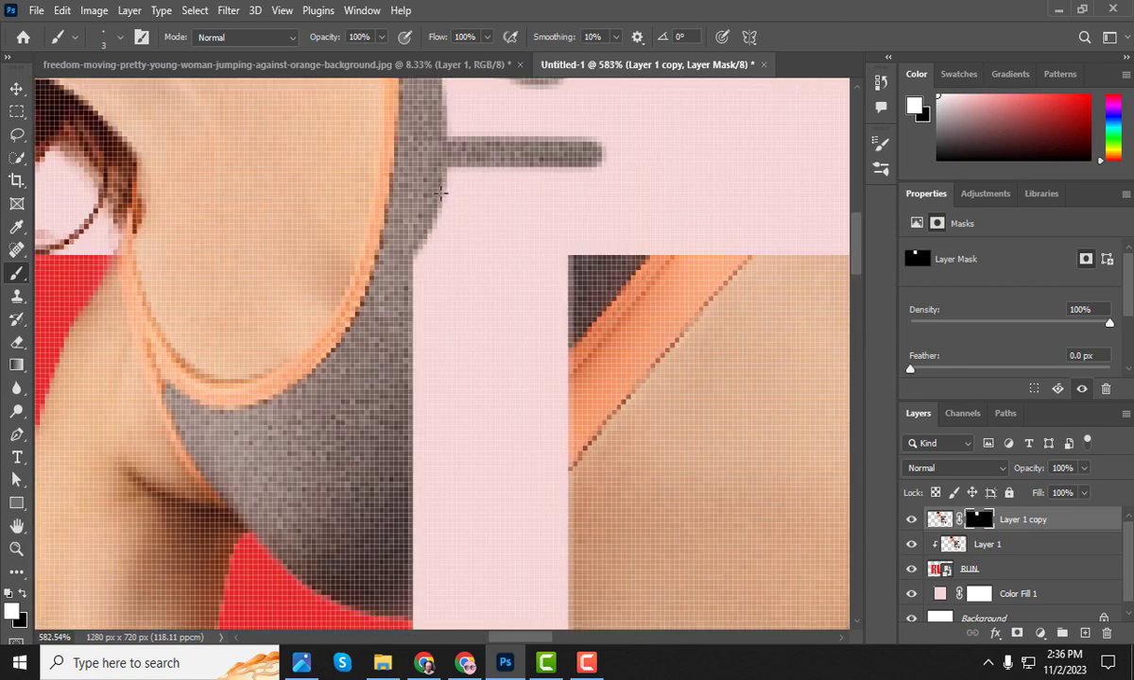
left_click_drag(440, 193, 516, 200)
mouse_move(441, 245)
left_mouse_down()
mouse_move(579, 248)
mouse_move(421, 236)
mouse_move(586, 241)
mouse_move(349, 233)
mouse_move(647, 218)
mouse_move(409, 231)
mouse_move(472, 222)
mouse_move(425, 203)
mouse_move(615, 238)
mouse_move(501, 207)
mouse_move(626, 197)
mouse_move(444, 174)
mouse_move(500, 161)
mouse_move(472, 166)
left_mouse_up()
scroll(511, 192, "down", 5)
scroll(567, 184, "up", 3)
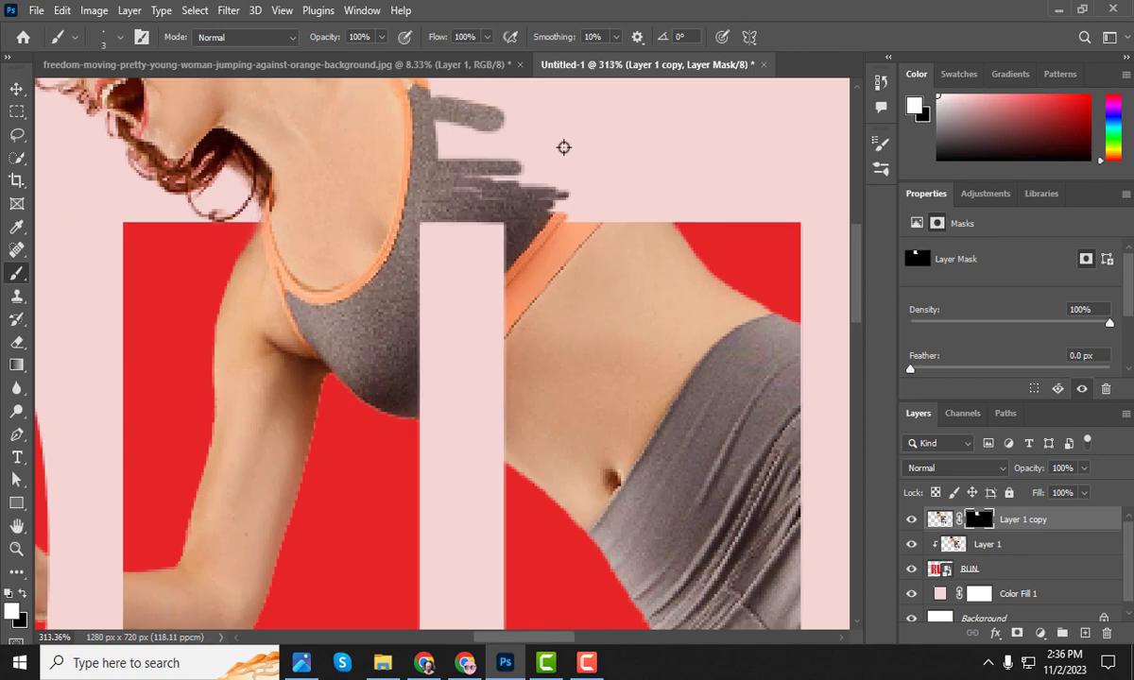
- Enlarge the brush to 10 px, then 20 px, and reveal the rest of the sports top and the rear upper arm on the mask
scroll(573, 180, "down", 6)
scroll(619, 273, "up", 3)
scroll(633, 314, "down", 5)
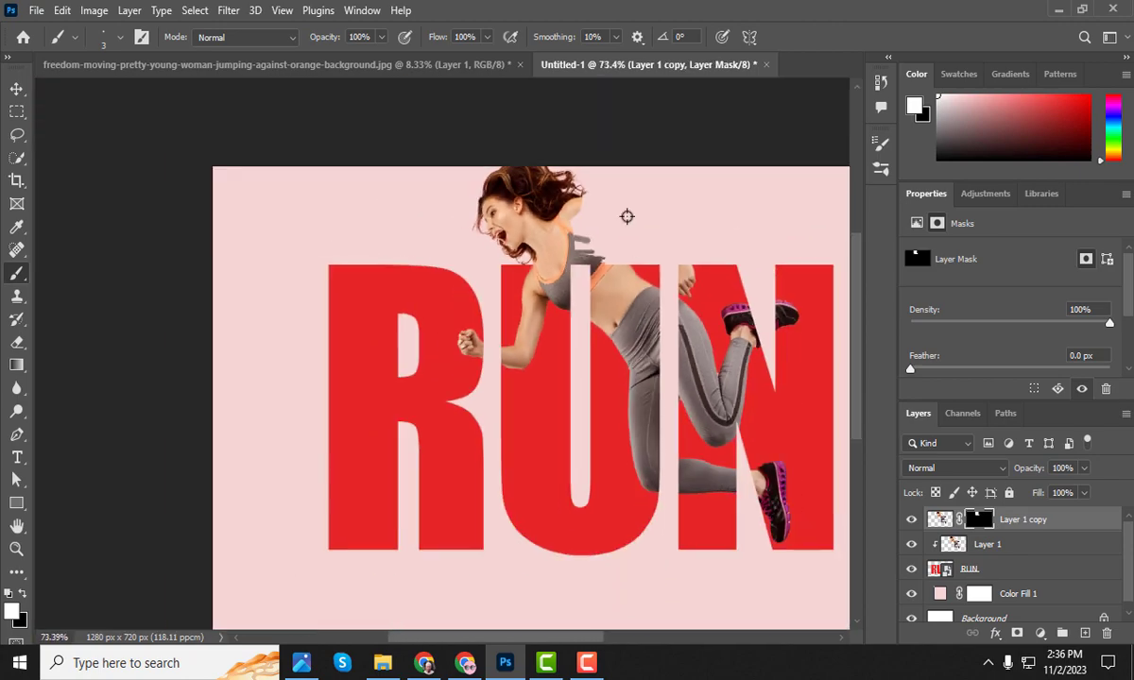
key("bracketright")
key("bracketright")
key("bracketright")
key("bracketright")
key("bracketright")
key("bracketright")
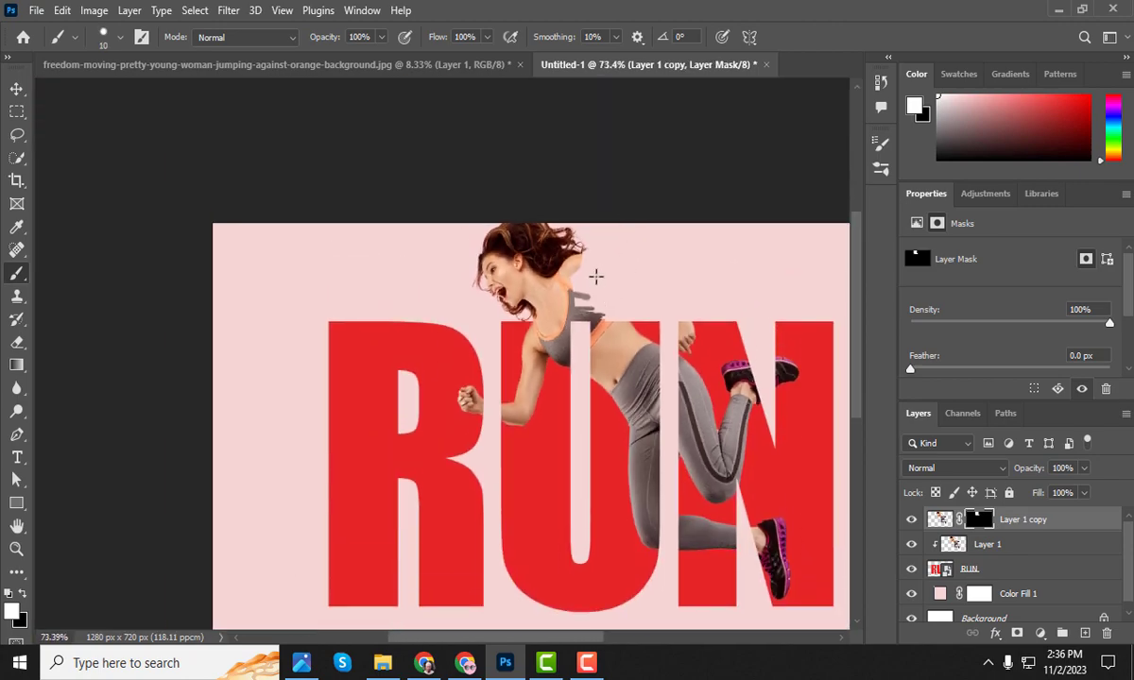
mouse_move(594, 276)
left_mouse_down()
mouse_move(630, 288)
mouse_move(577, 288)
mouse_move(575, 299)
mouse_move(613, 304)
mouse_move(615, 319)
mouse_move(596, 312)
mouse_move(614, 306)
mouse_move(571, 295)
mouse_move(616, 263)
mouse_move(576, 279)
mouse_move(578, 269)
mouse_move(580, 286)
mouse_move(666, 262)
mouse_move(588, 270)
mouse_move(627, 262)
mouse_move(578, 287)
left_mouse_up()
key("bracketright")
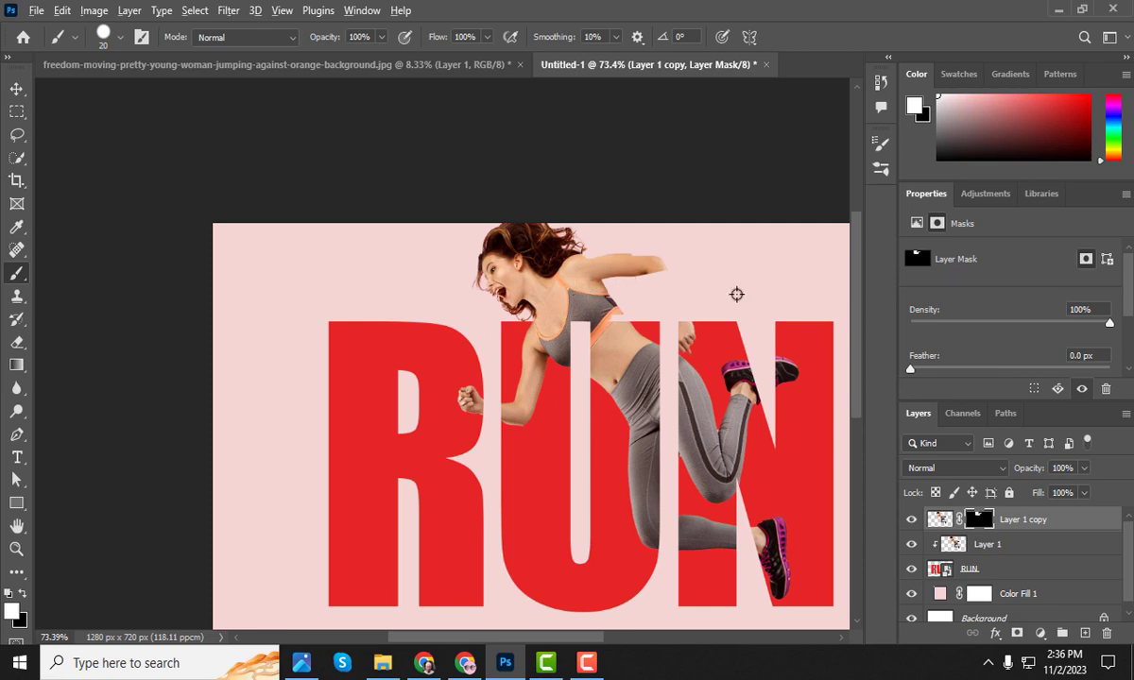
- Paint the mask white with the 20 px brush over the waist edge above the U and the rear forearm and hand
scroll(737, 294, "up", 3)
mouse_move(530, 328)
left_mouse_down()
mouse_move(553, 387)
mouse_move(503, 325)
mouse_move(519, 356)
left_mouse_up()
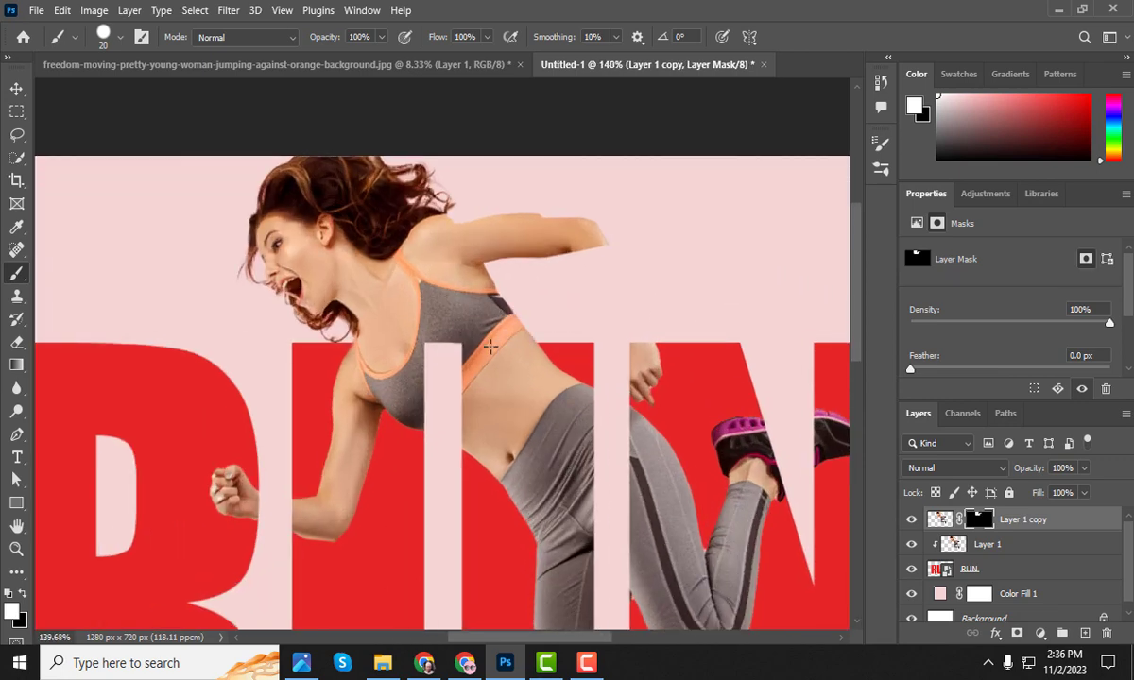
mouse_move(597, 225)
left_mouse_down()
mouse_move(641, 327)
mouse_move(584, 258)
mouse_move(654, 343)
mouse_move(661, 359)
mouse_move(646, 364)
mouse_move(631, 335)
mouse_move(659, 387)
mouse_move(624, 335)
left_mouse_up()
left_click_drag(635, 377, 622, 362)
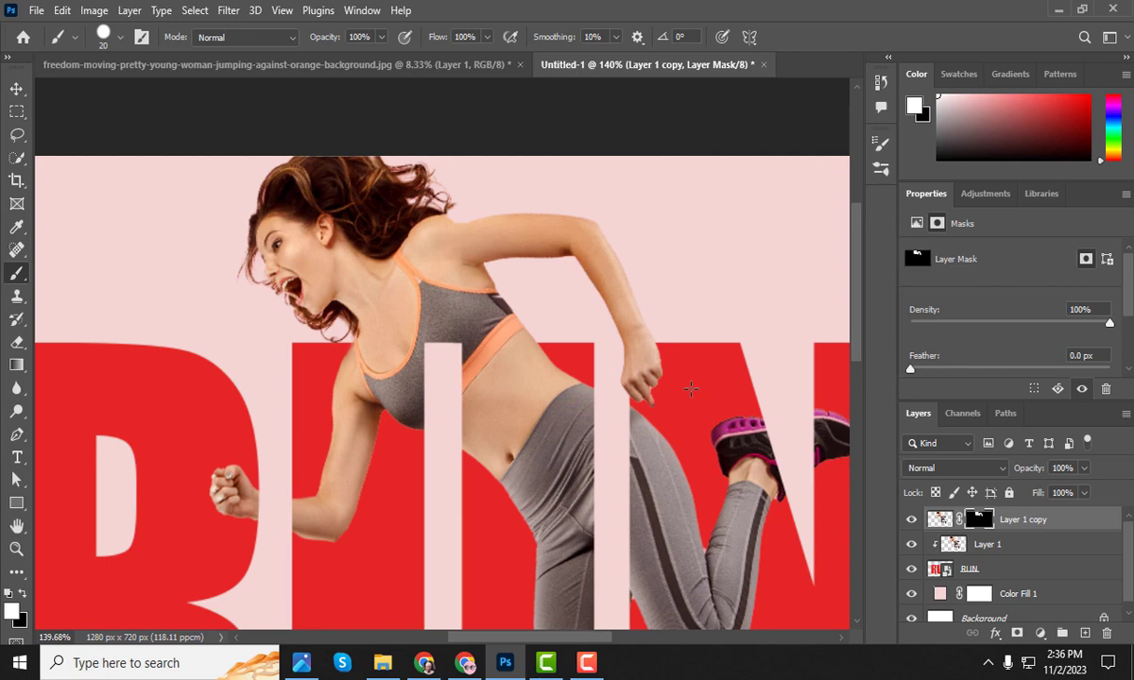
scroll(583, 312, "down", 2)
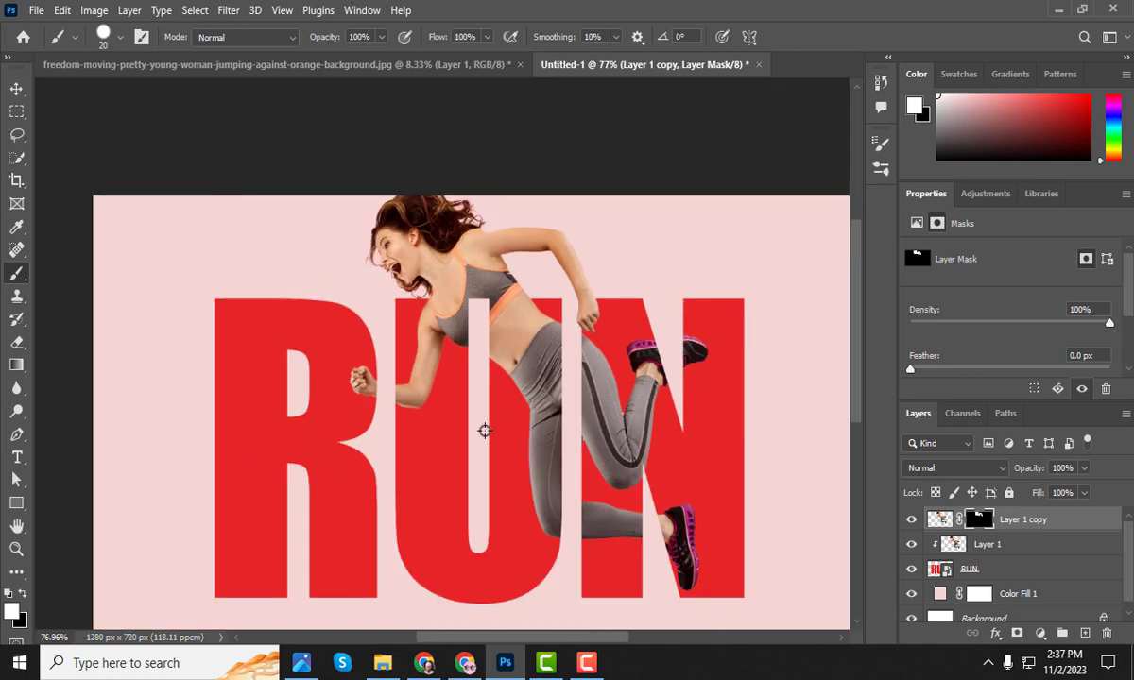
scroll(484, 431, "down", 2)
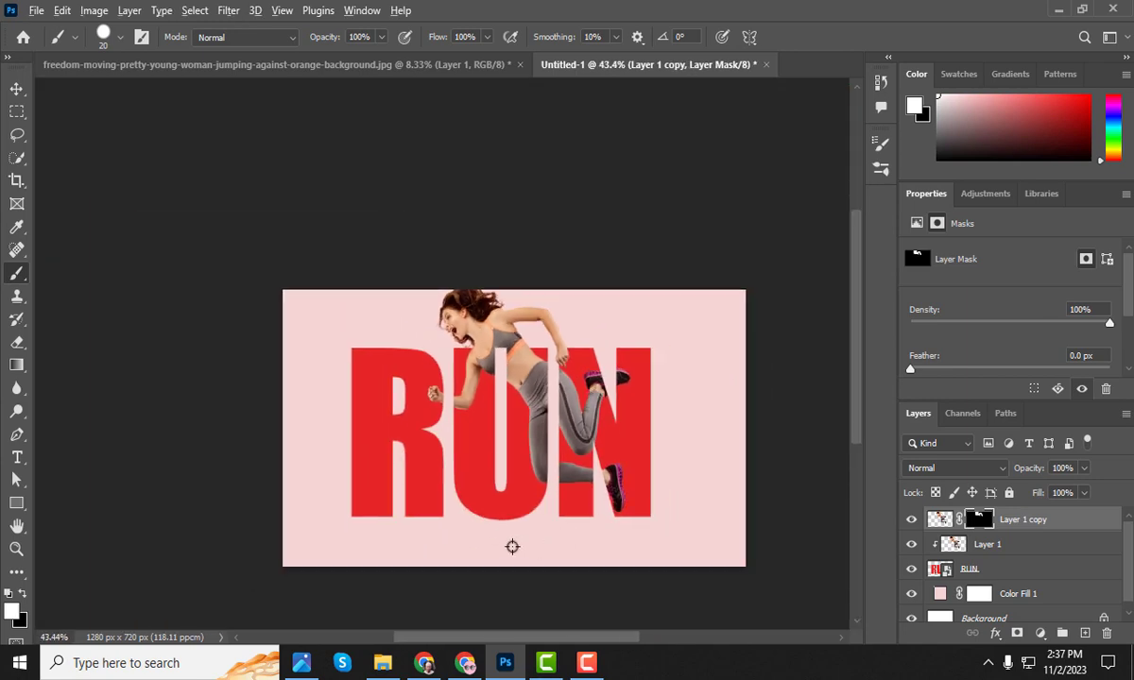
scroll(512, 547, "up", 2)
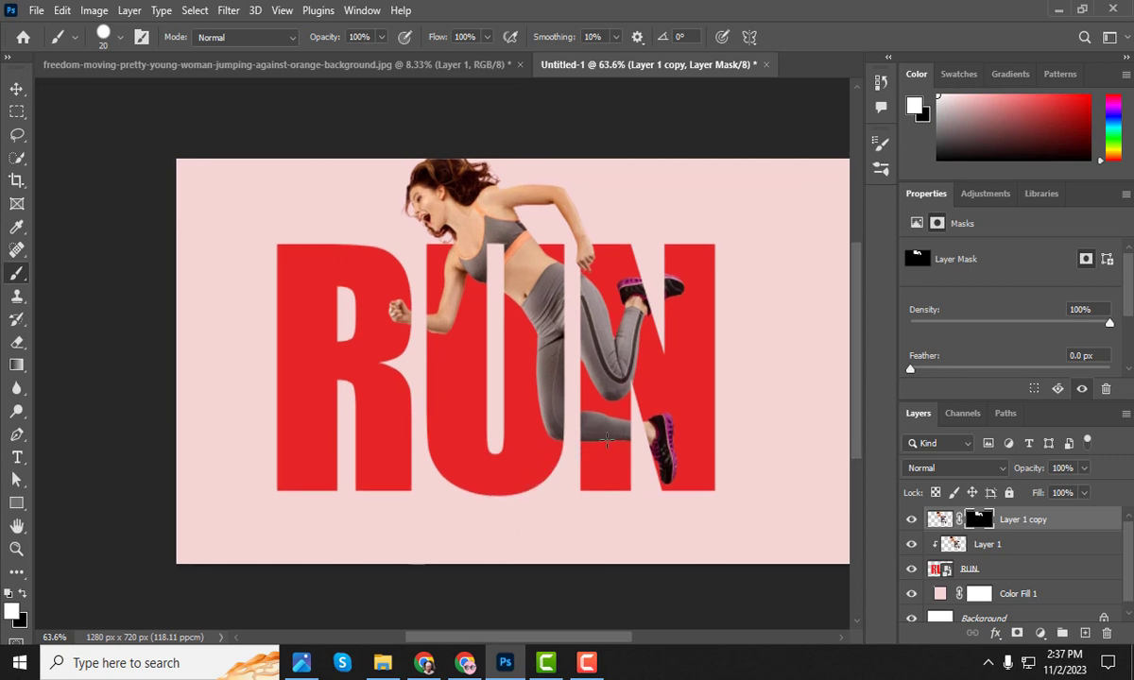